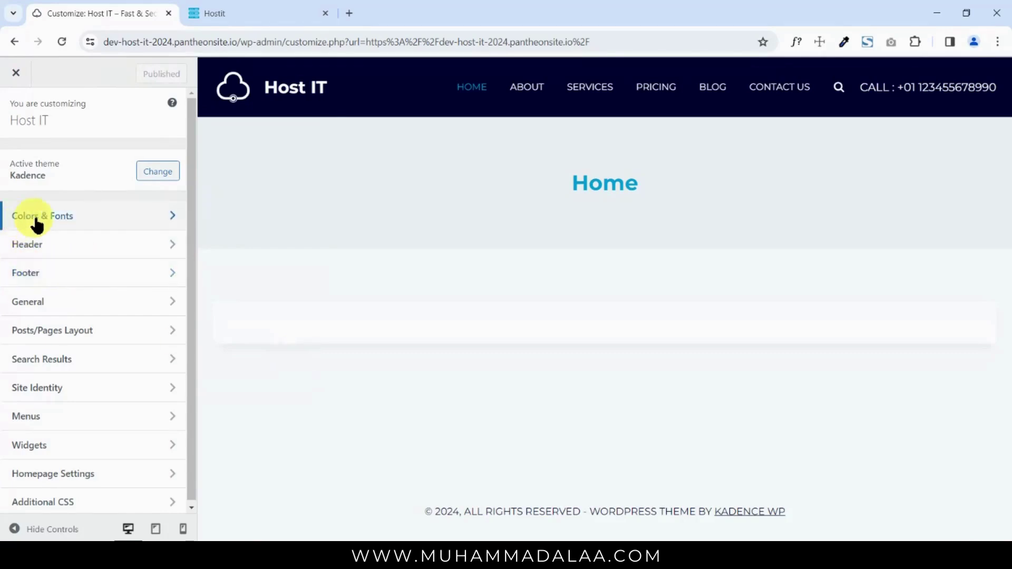
- Open the Footer customizer settings, then hide and reopen the footer builder rows to view the existing footer
left_click(33, 274)
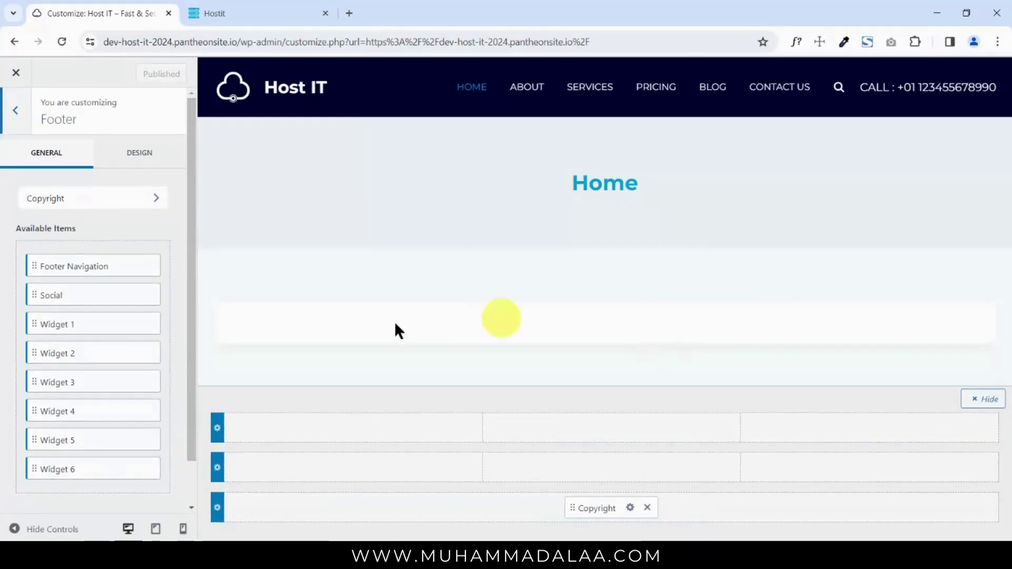
left_click_drag(191, 249, 191, 291)
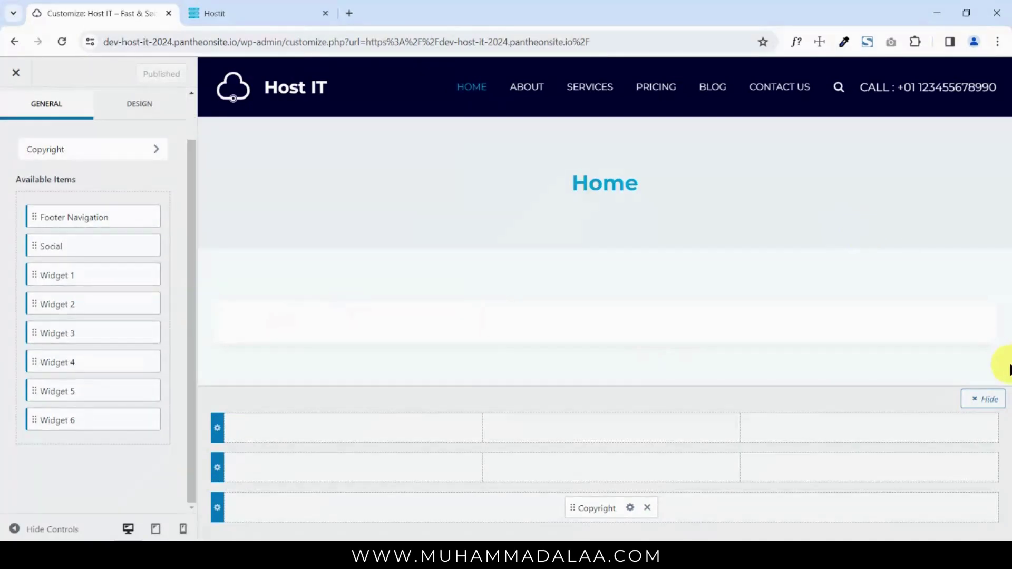
left_click(979, 399)
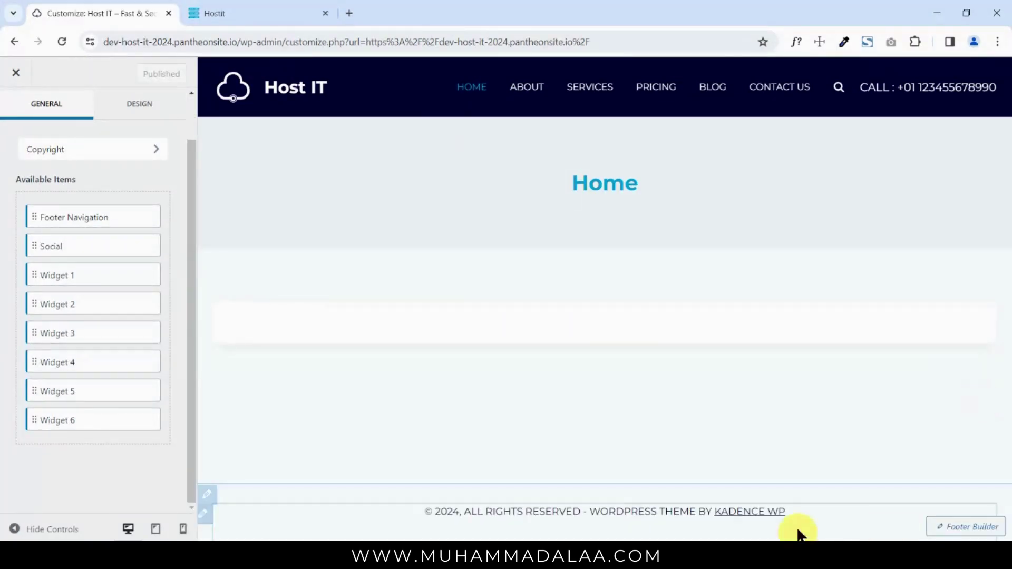
left_click_drag(841, 507, 346, 497)
left_click(956, 527)
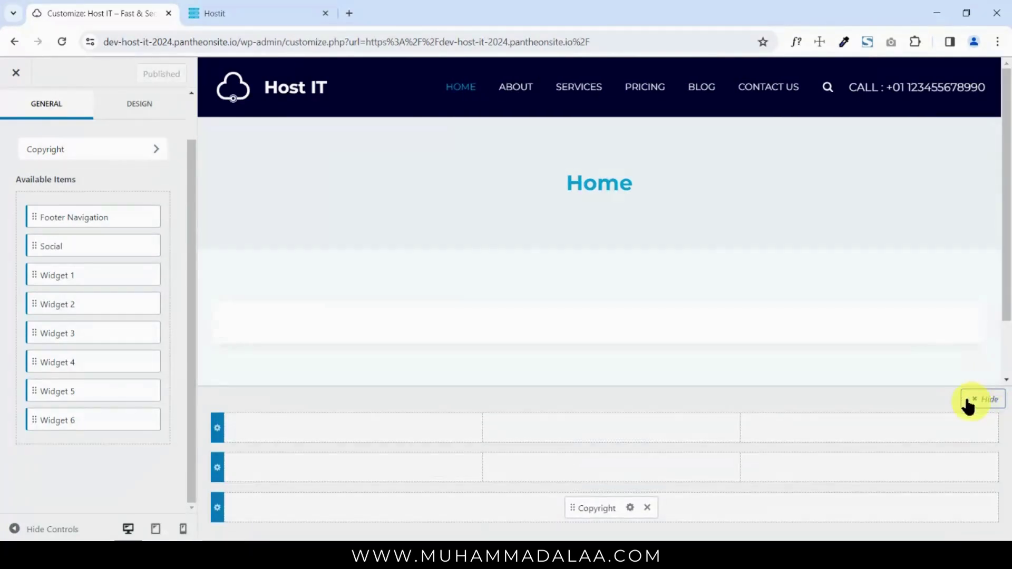
key("Print")
left_click_drag(940, 331, 1011, 442)
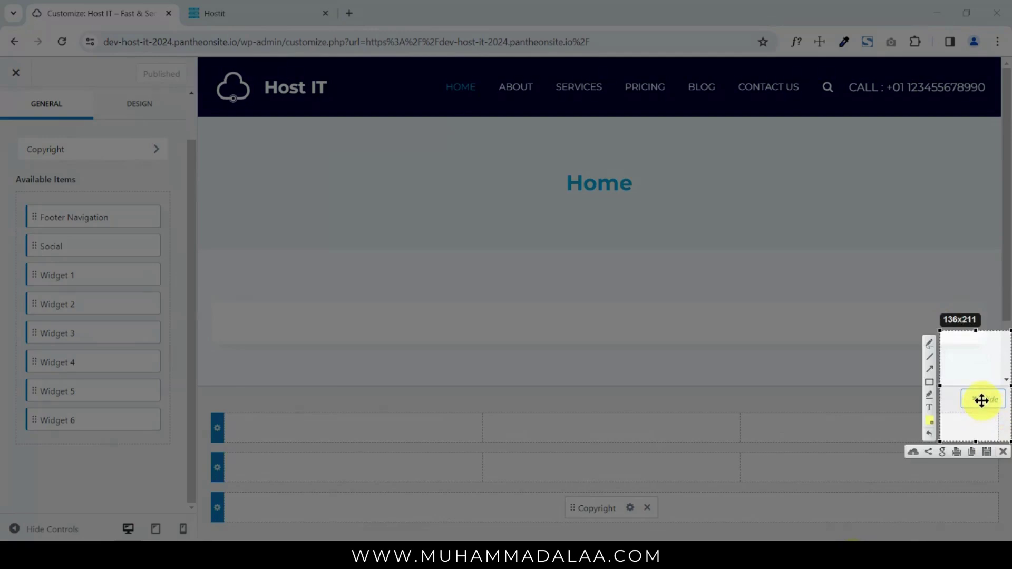
left_click(1003, 452)
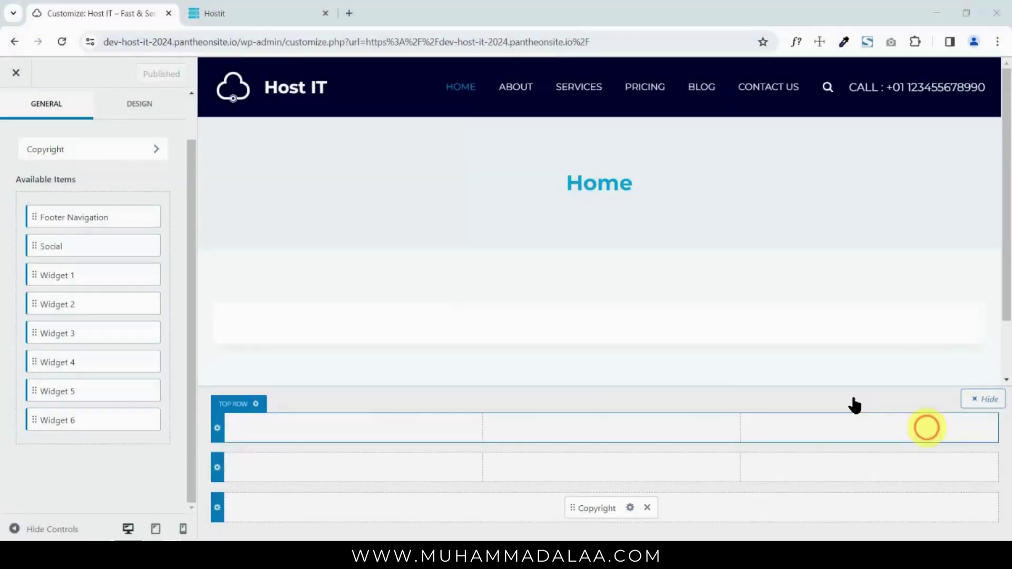
left_click(968, 399)
left_click(963, 527)
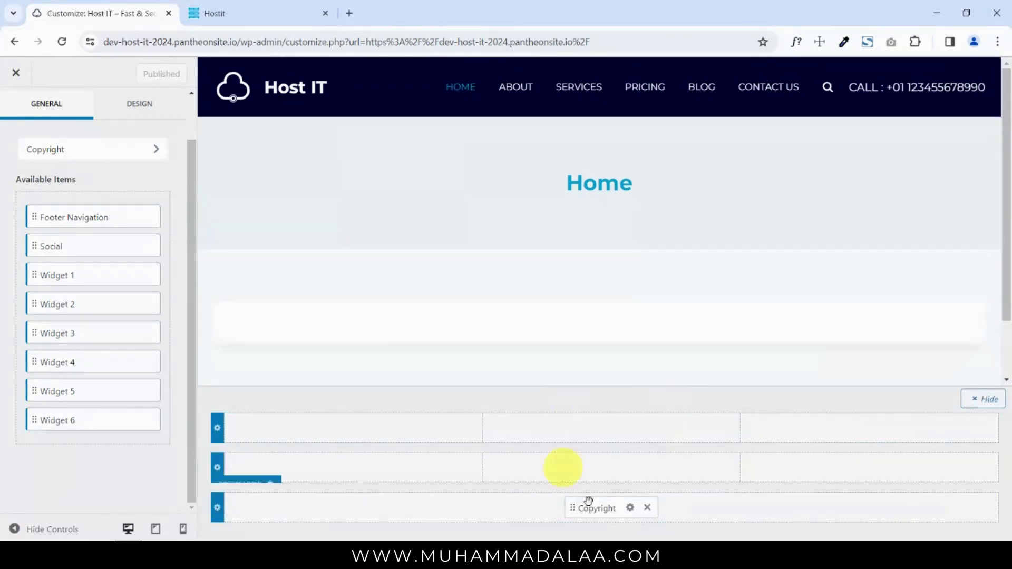
- Open the bottom row's Copyright item for editing and compare its preview text with the Hostit template's footer
left_click(217, 507)
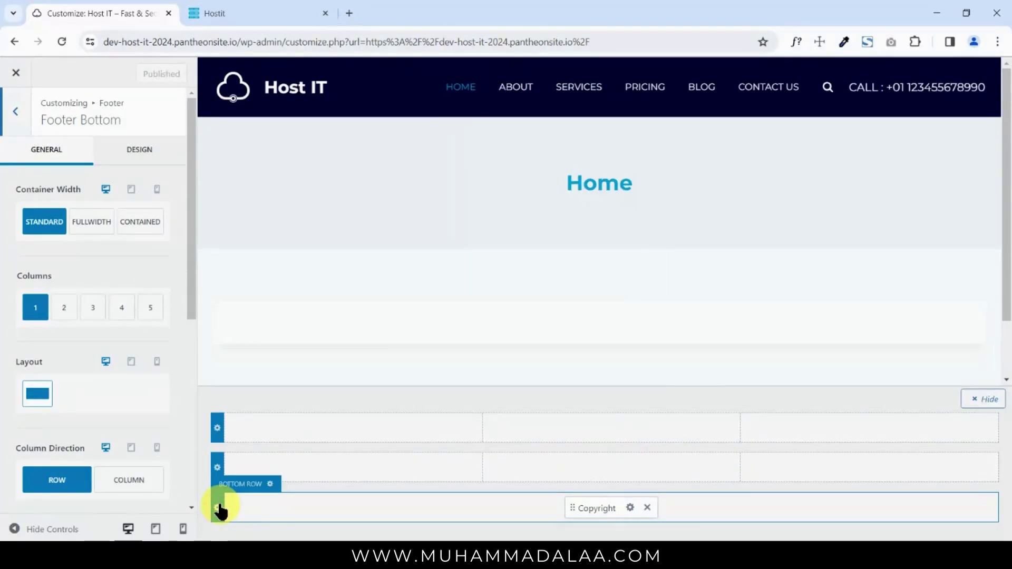
left_click(630, 509)
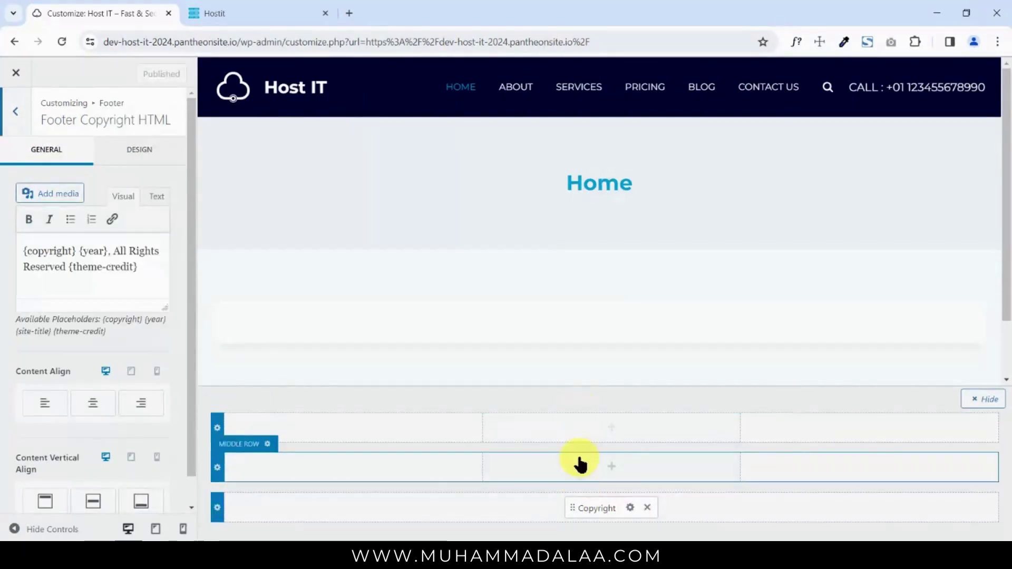
left_click(279, 16)
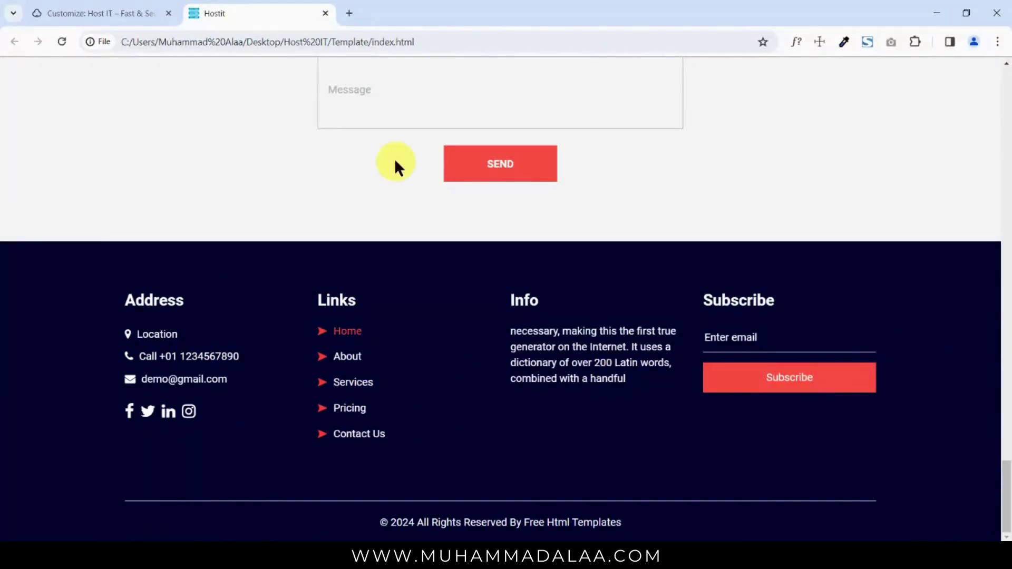
left_click(74, 14)
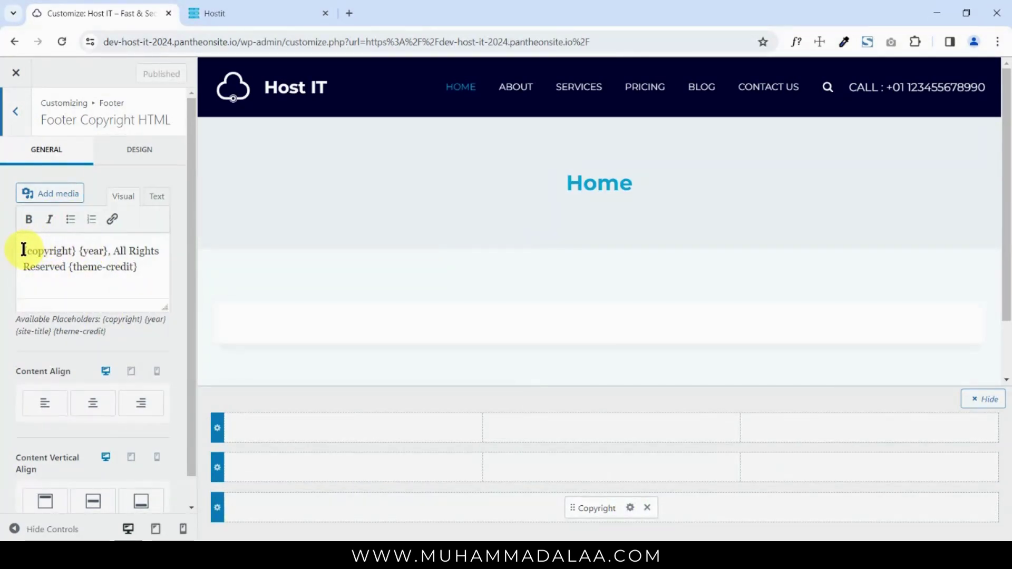
left_click_drag(1006, 248, 1006, 334)
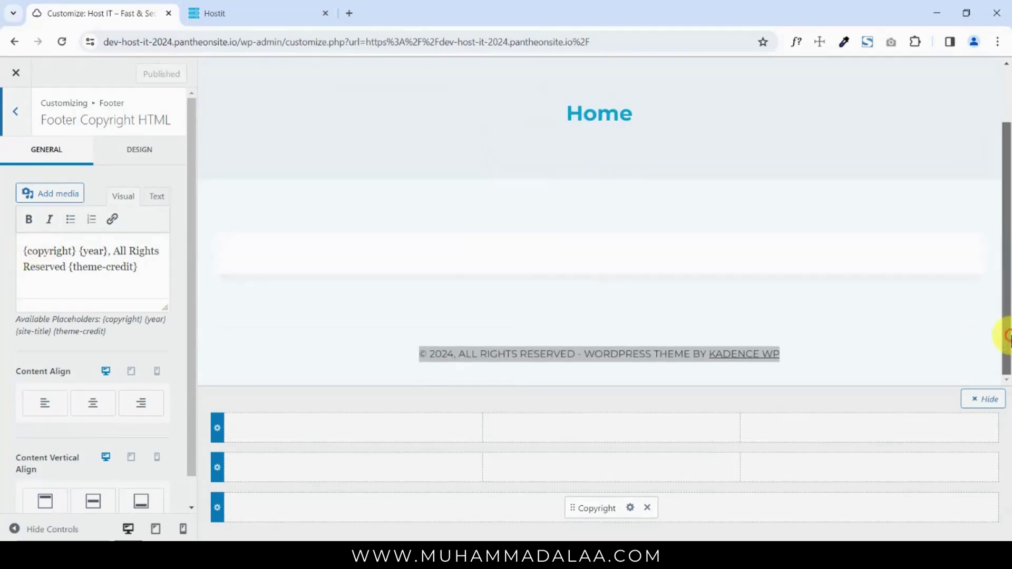
left_click(424, 358)
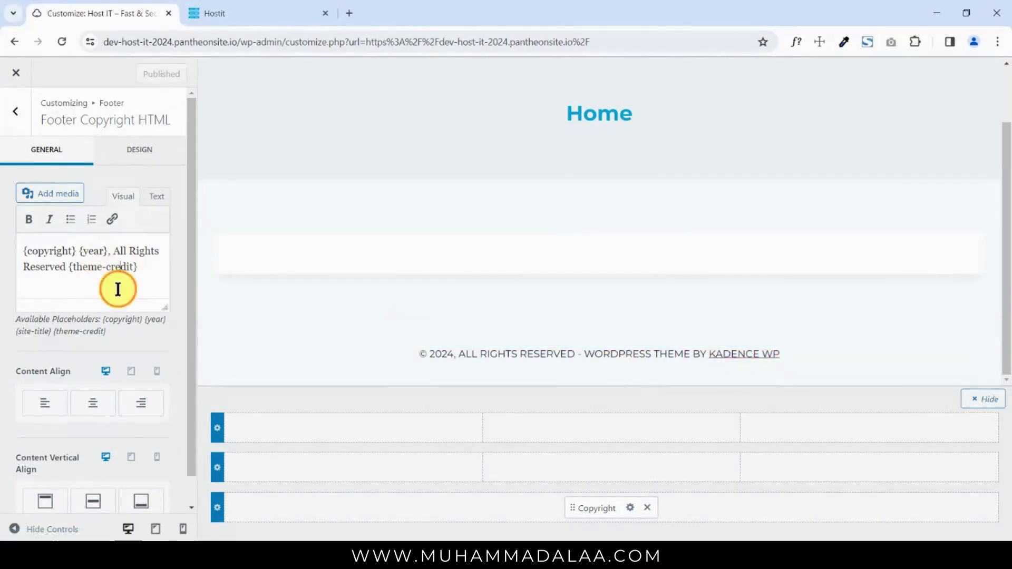
- Try removing the {copyright} placeholder from the footer copyright text, and undo the deletion
left_click_drag(78, 254, 21, 252)
left_click(90, 332)
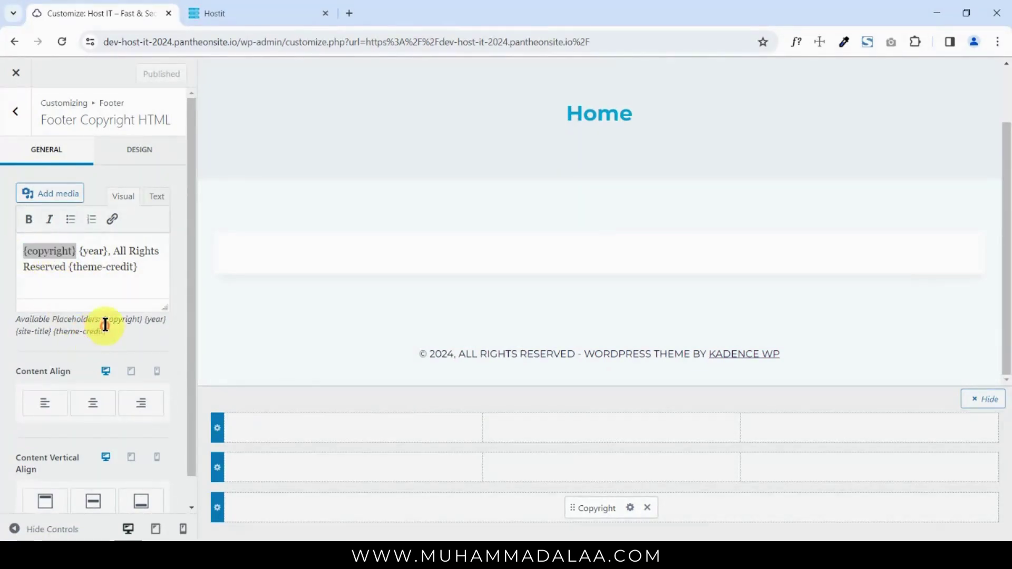
mouse_move(104, 320)
left_mouse_down()
mouse_move(157, 327)
mouse_move(100, 327)
left_mouse_up()
left_click(100, 329)
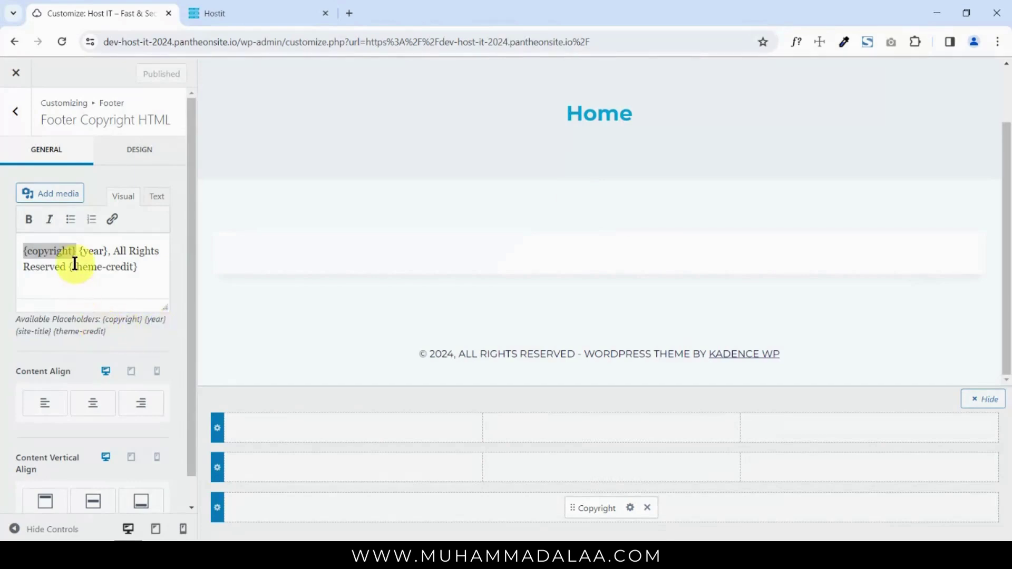
left_click_drag(76, 252, 23, 255)
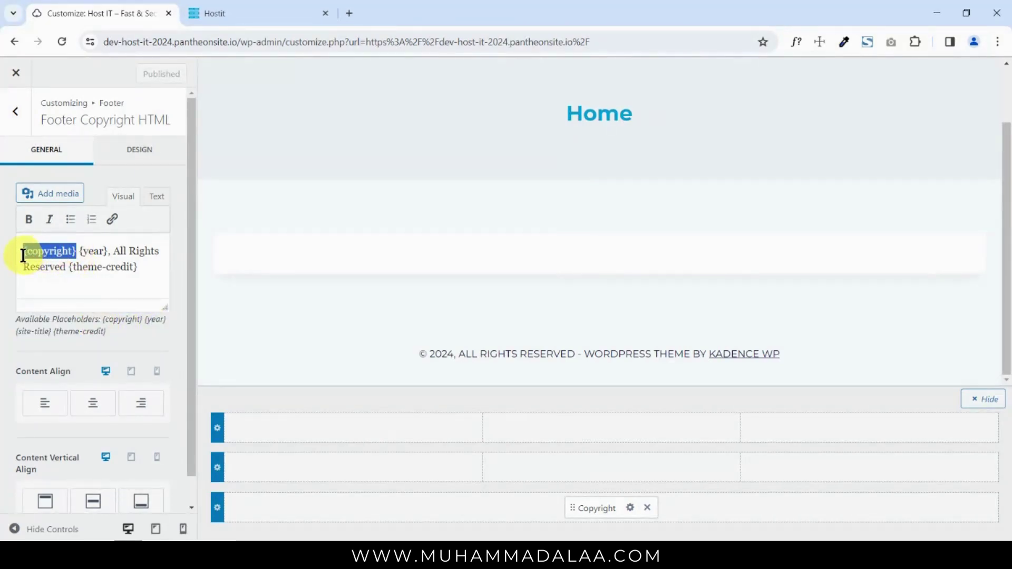
key("BackSpace")
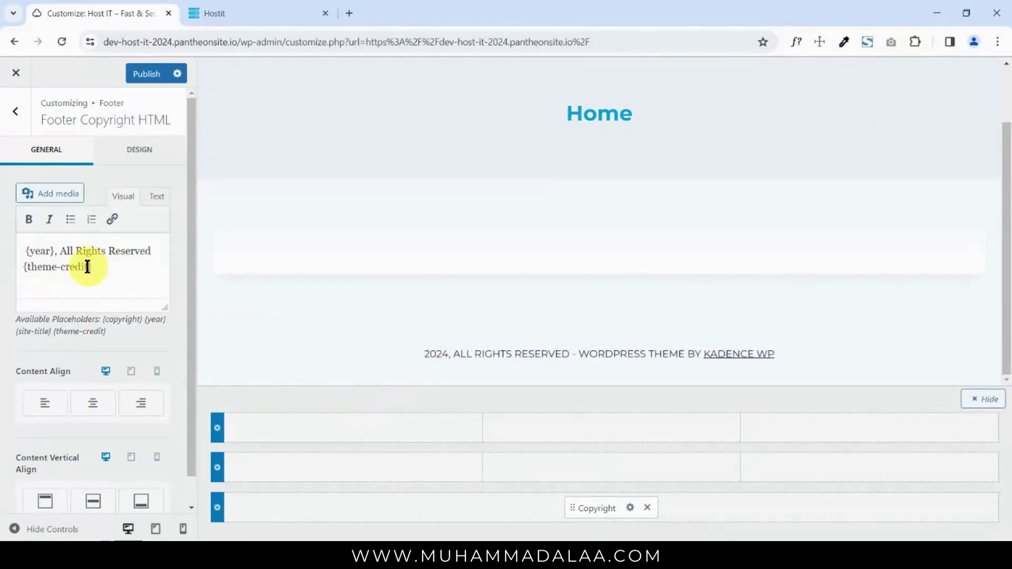
key("ctrl+z")
- Replace the {theme-credit} placeholder in the footer copyright text with "- {site-title}"
left_click_drag(82, 252, 109, 251)
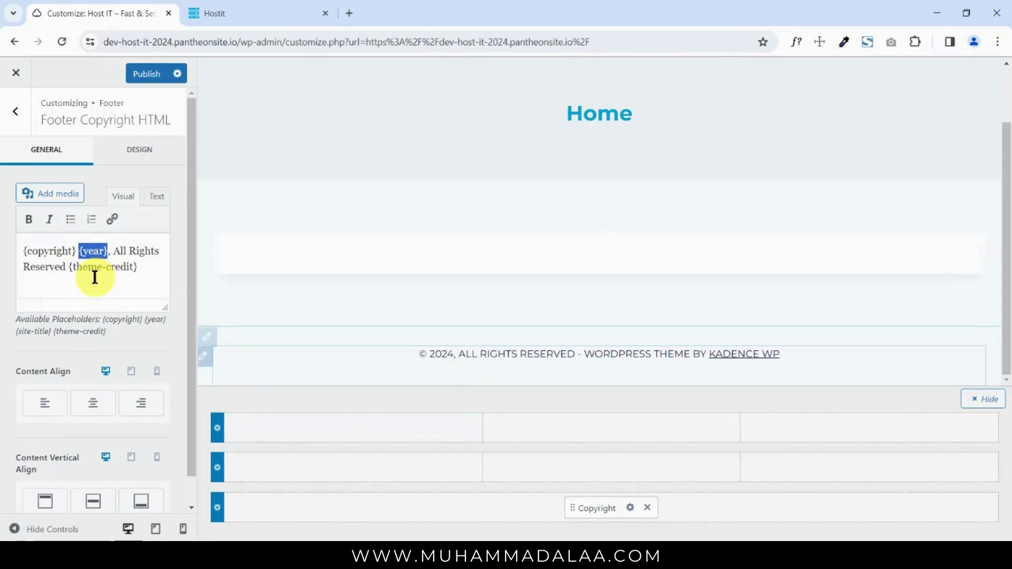
double_click(51, 252)
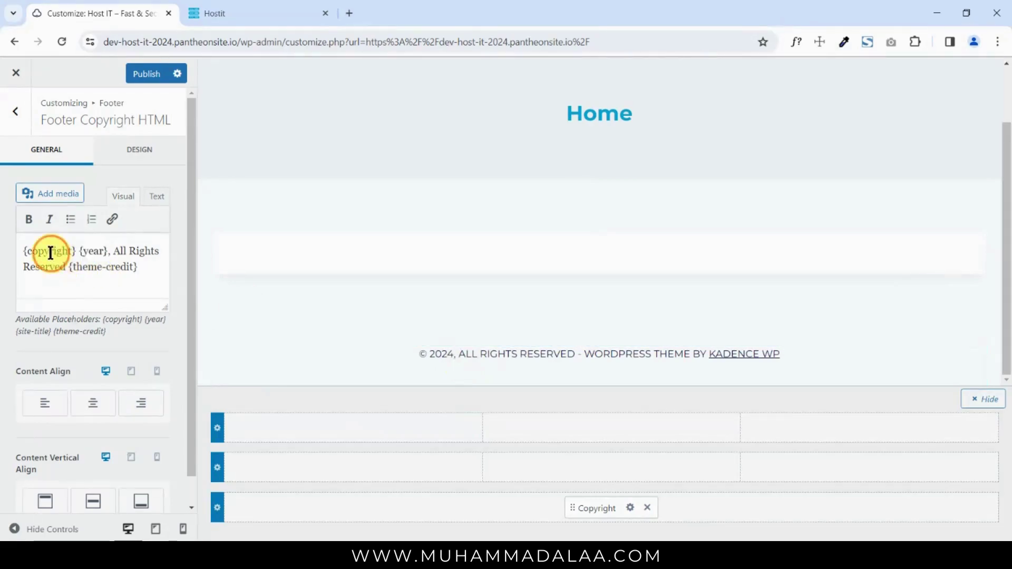
double_click(97, 251)
left_click_drag(113, 250, 139, 267)
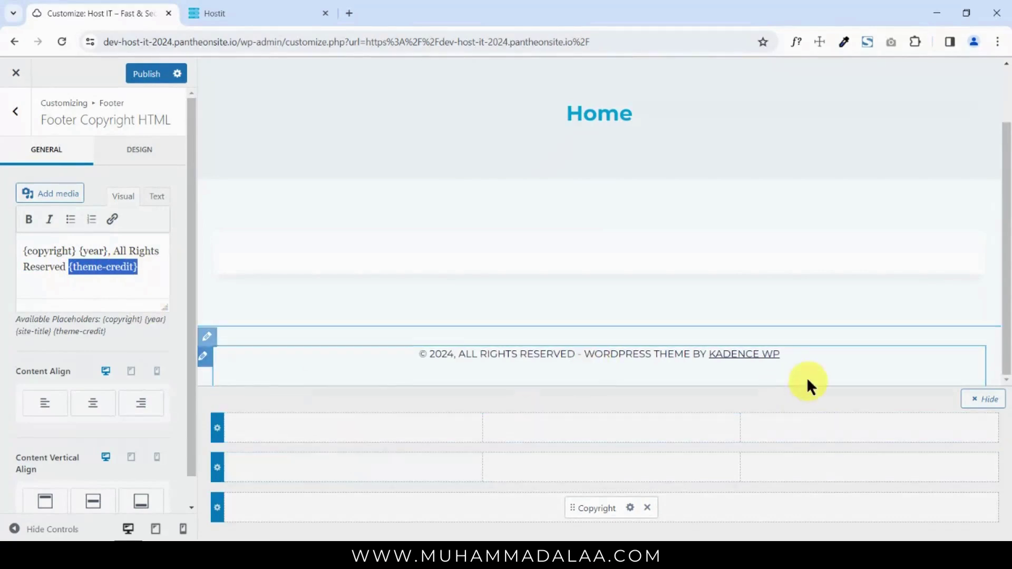
key("BackSpace")
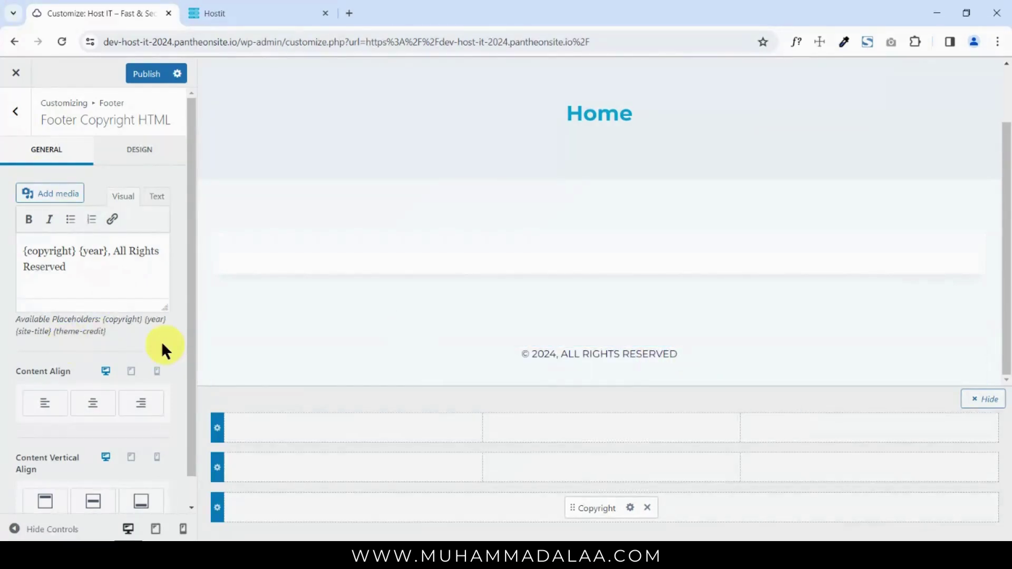
mouse_move(14, 330)
left_mouse_down()
mouse_move(50, 334)
mouse_move(17, 336)
left_mouse_up()
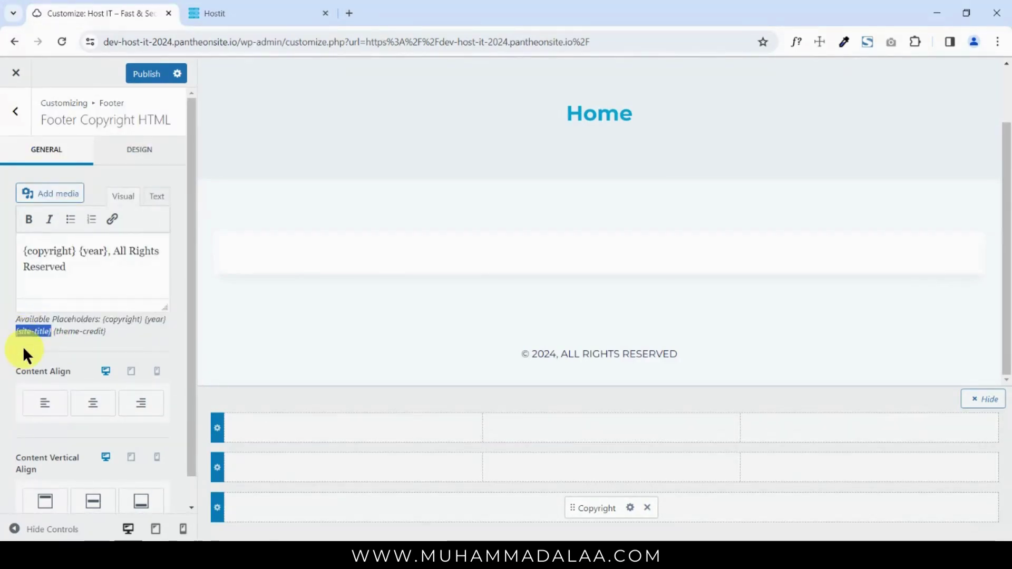
left_click(86, 271)
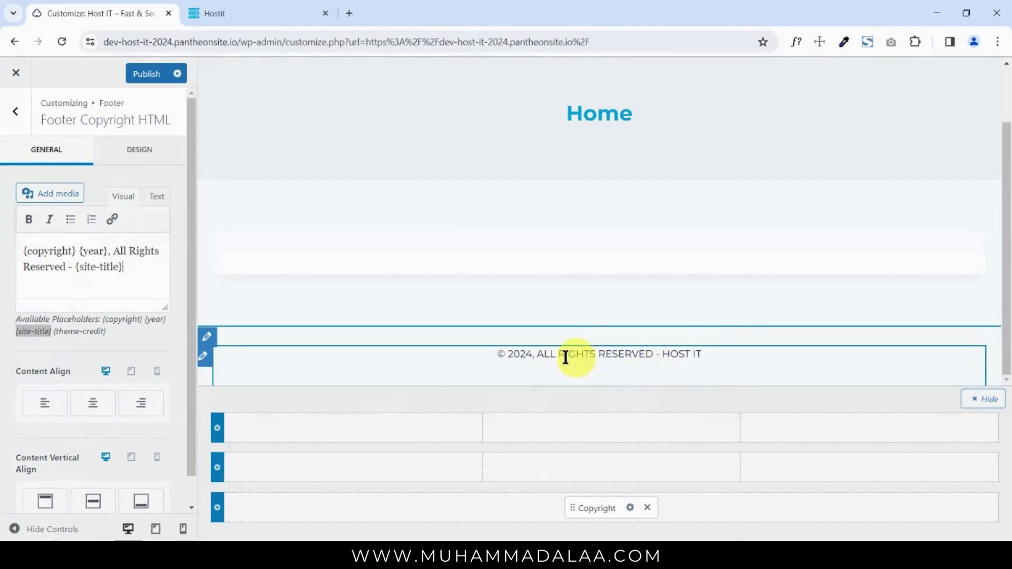
- Check the Hostit template's copyright wording and replace the dash before {site-title} with "By"
left_click(293, 11)
left_click_drag(364, 519, 509, 518)
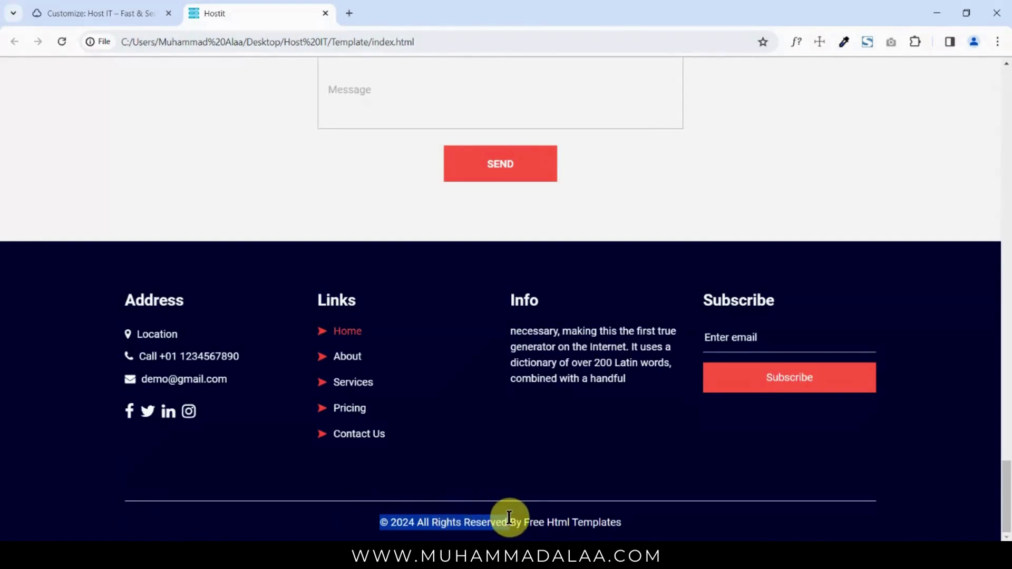
double_click(515, 522)
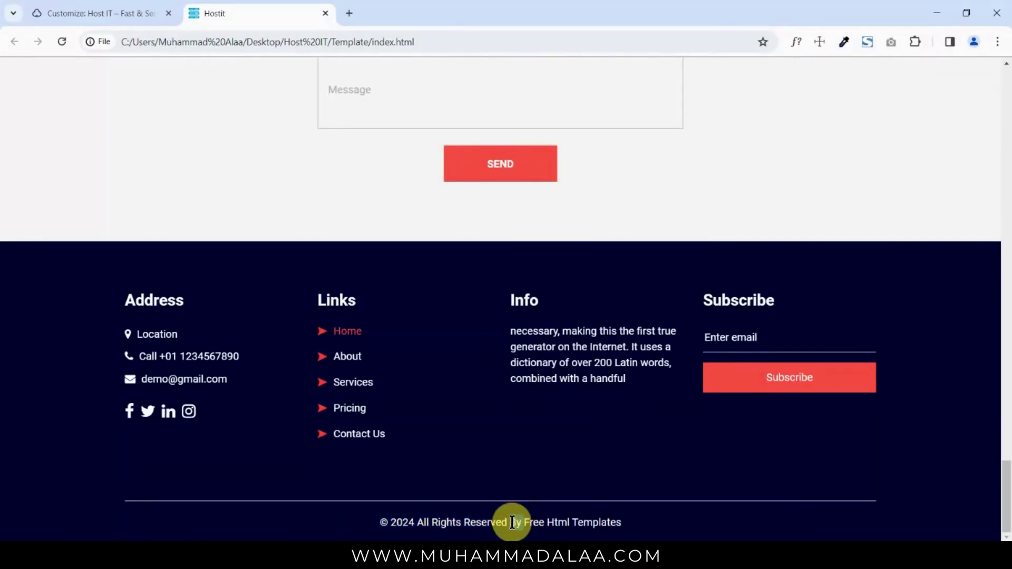
left_click(139, 13)
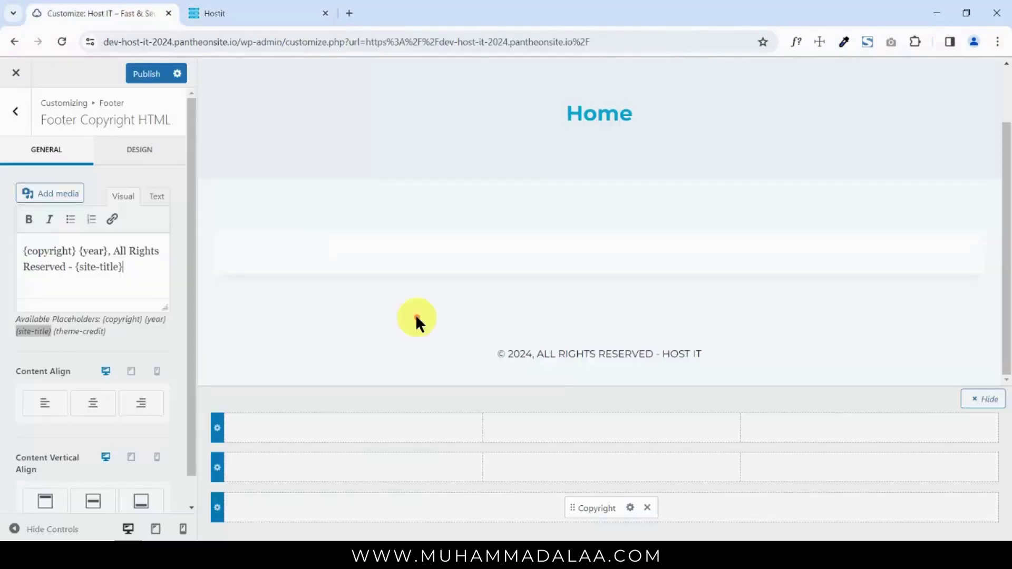
left_click(72, 267)
type("By")
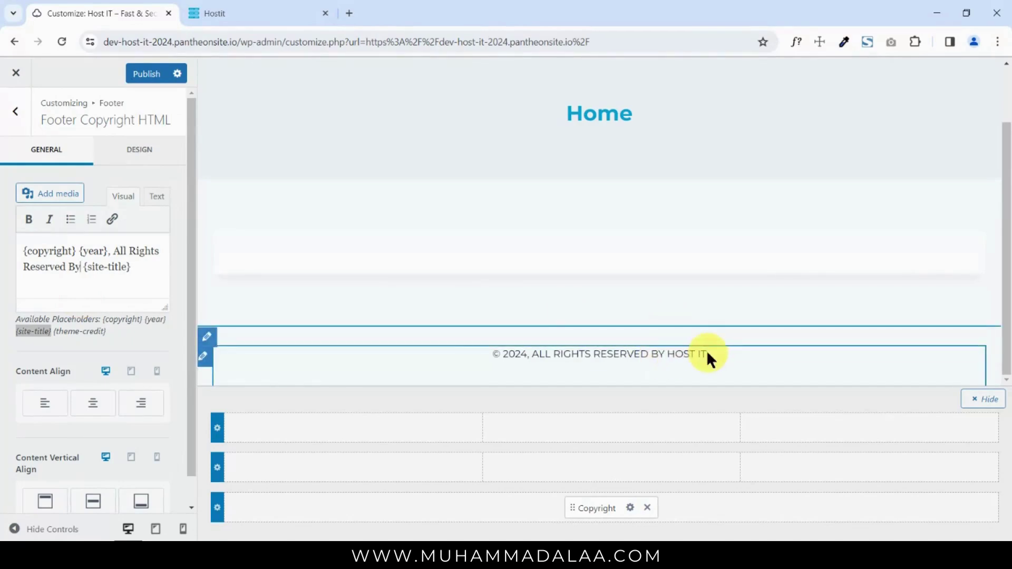
- Check the Hostit template's footer color and set the footer bottom row's desktop background to the navy palette color 020230
left_click(285, 7)
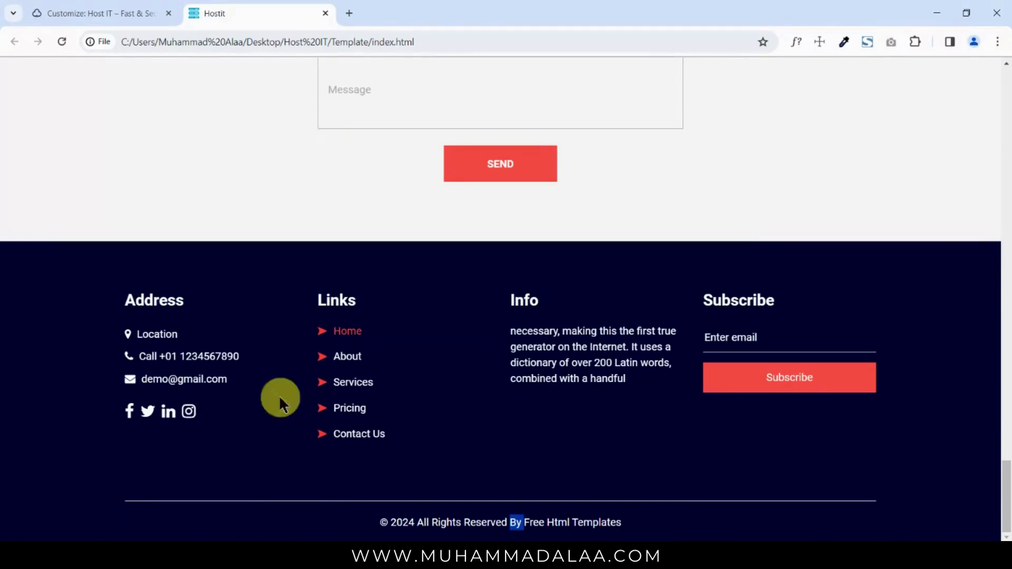
left_click(86, 14)
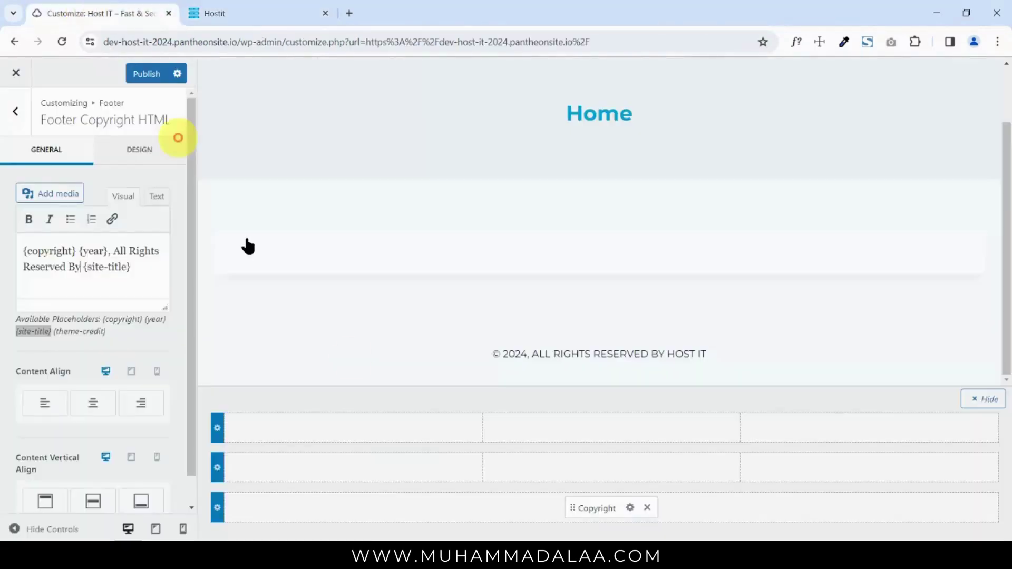
left_click(217, 510)
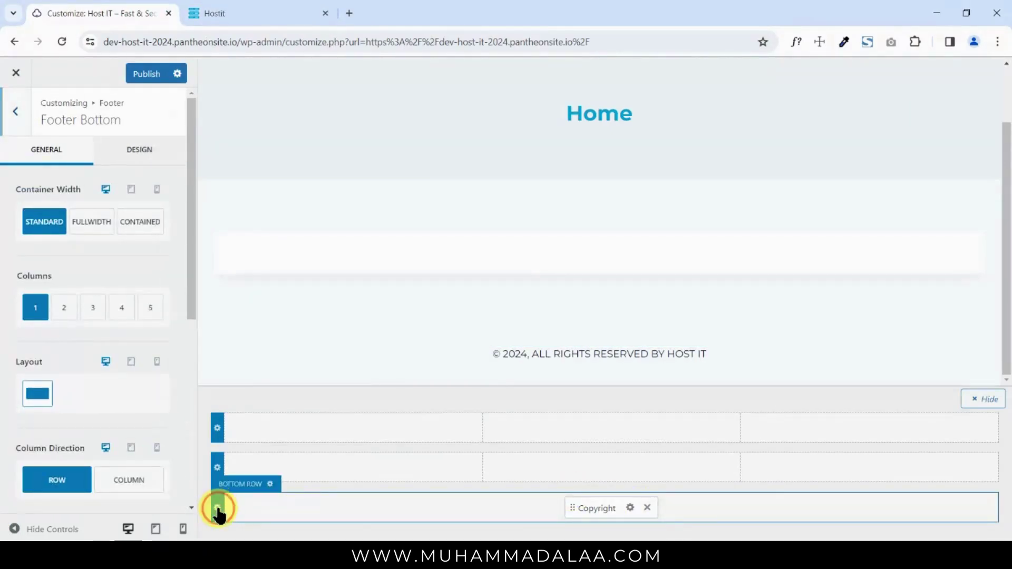
left_click_drag(124, 122, 48, 126)
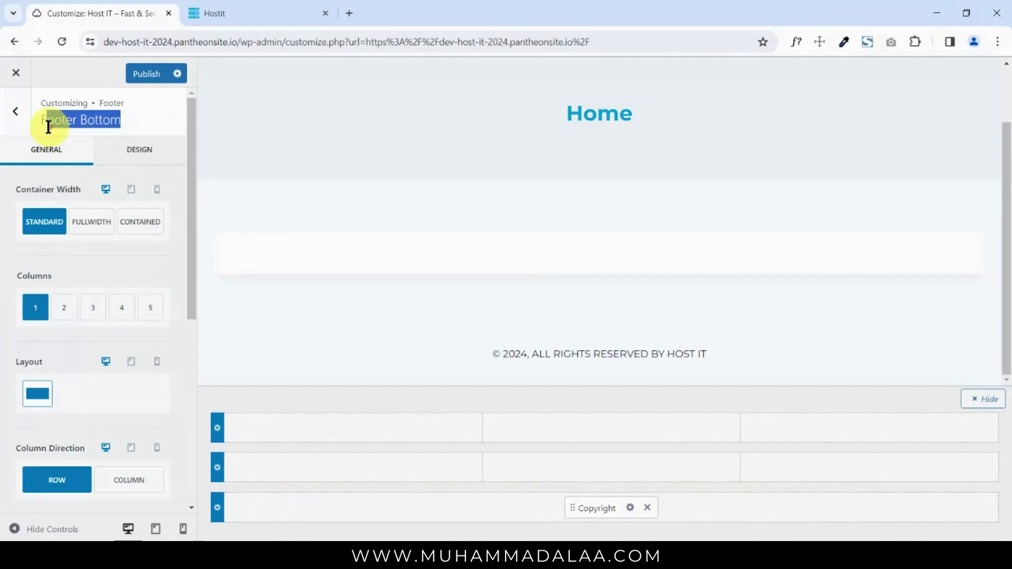
left_click(135, 152)
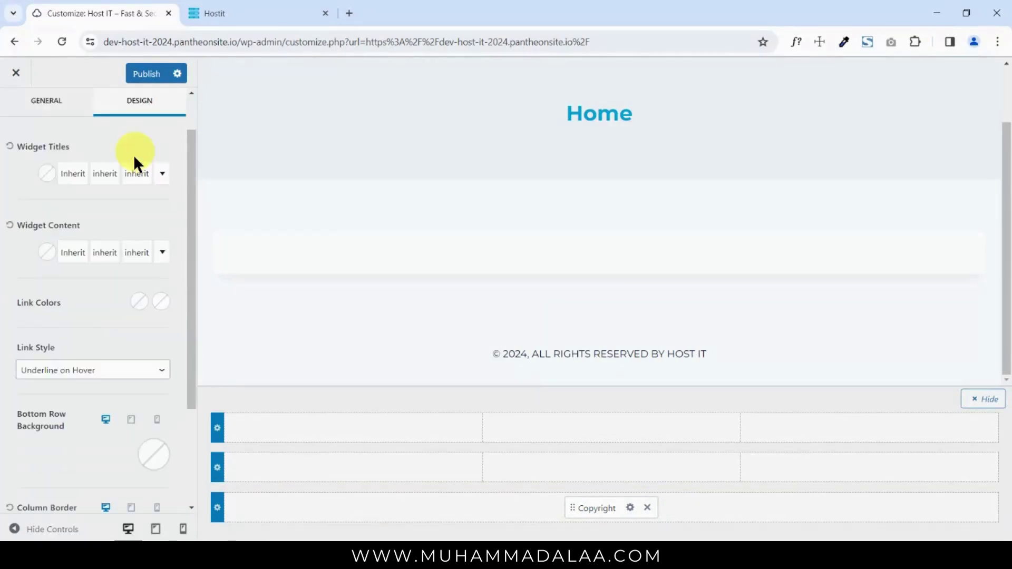
left_click_drag(18, 417, 64, 411)
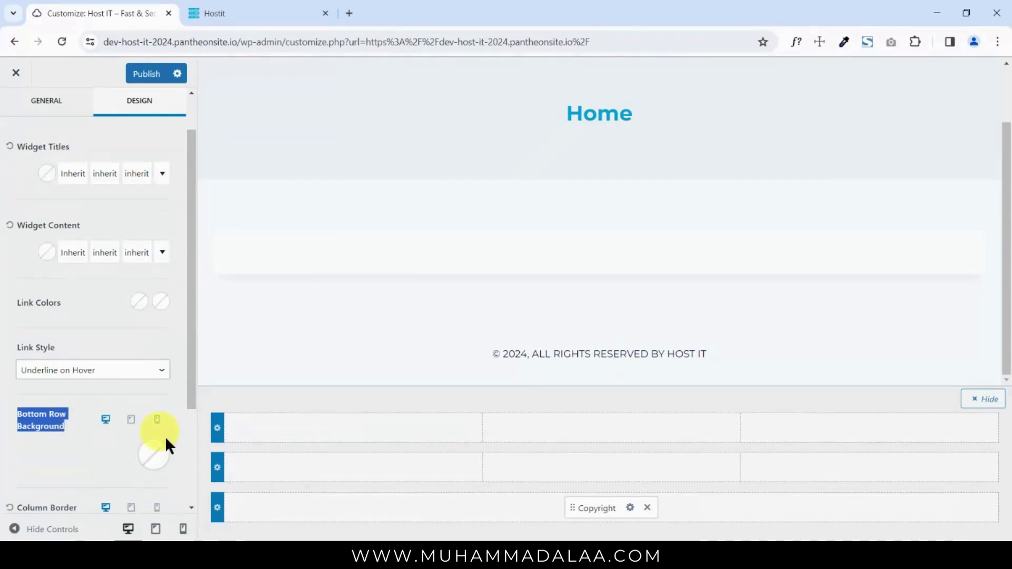
left_click(158, 455)
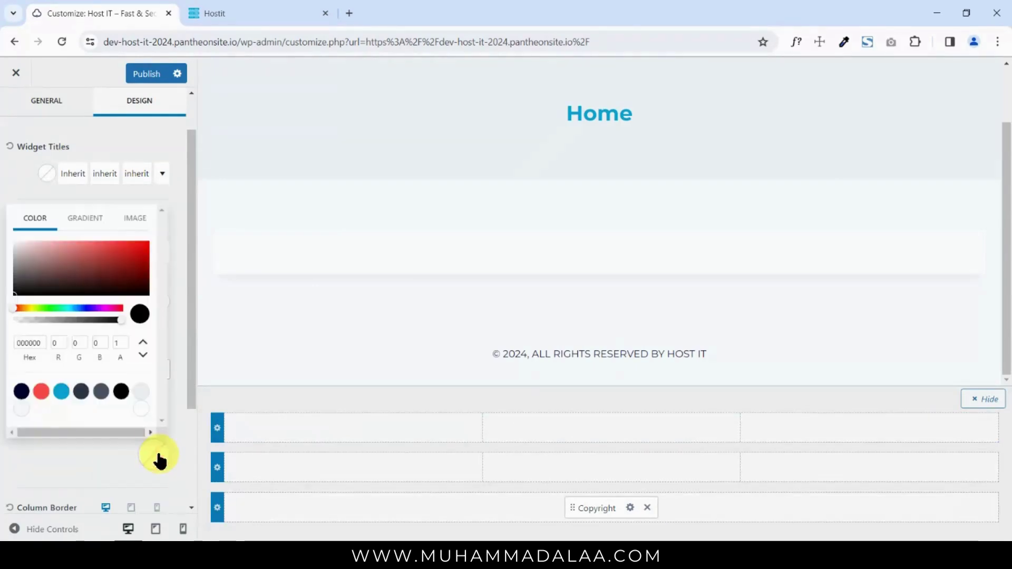
left_click(21, 392)
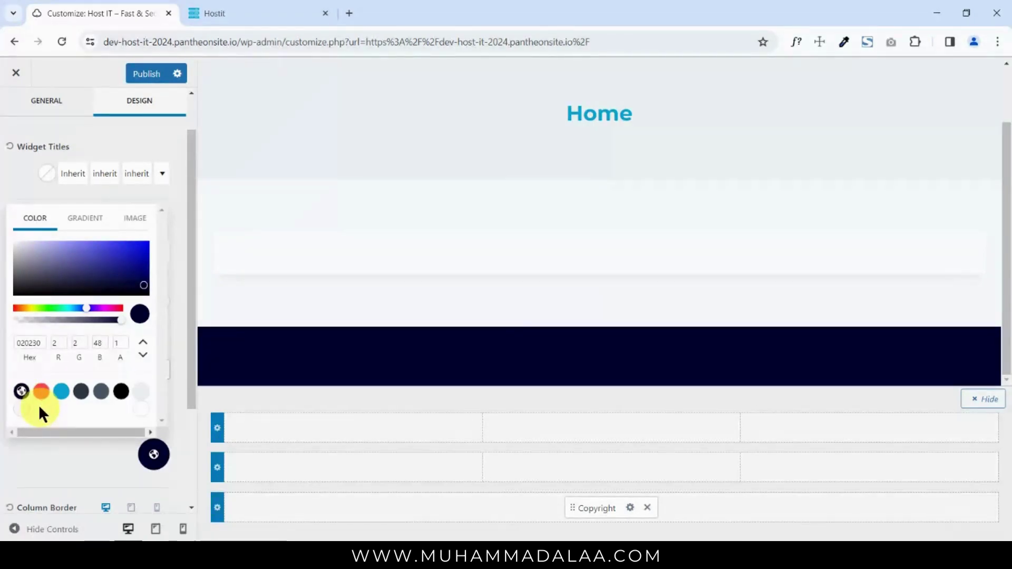
- Set the footer copyright text's font color to the light palette color F7FAFC
left_click(90, 466)
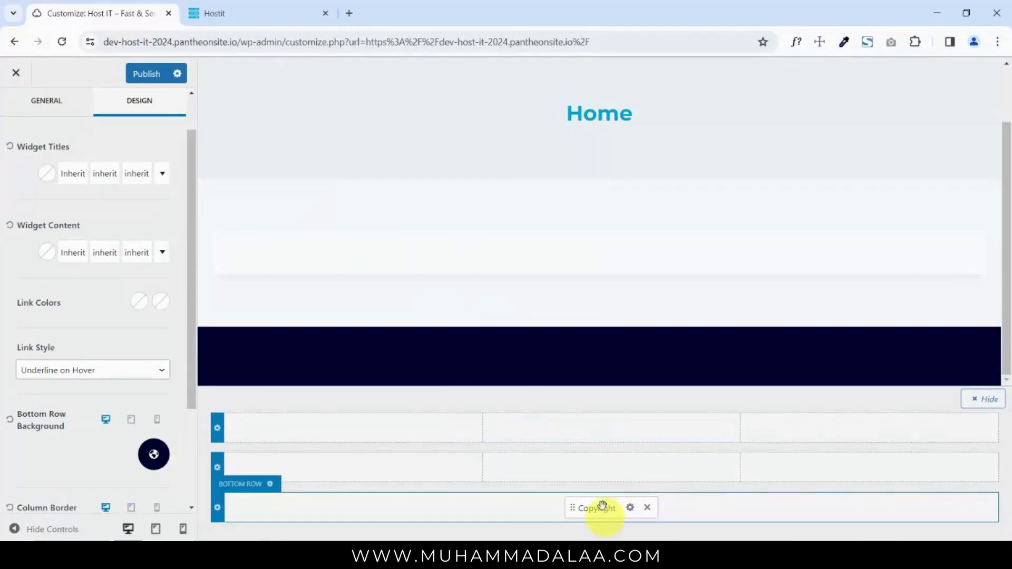
left_click(630, 508)
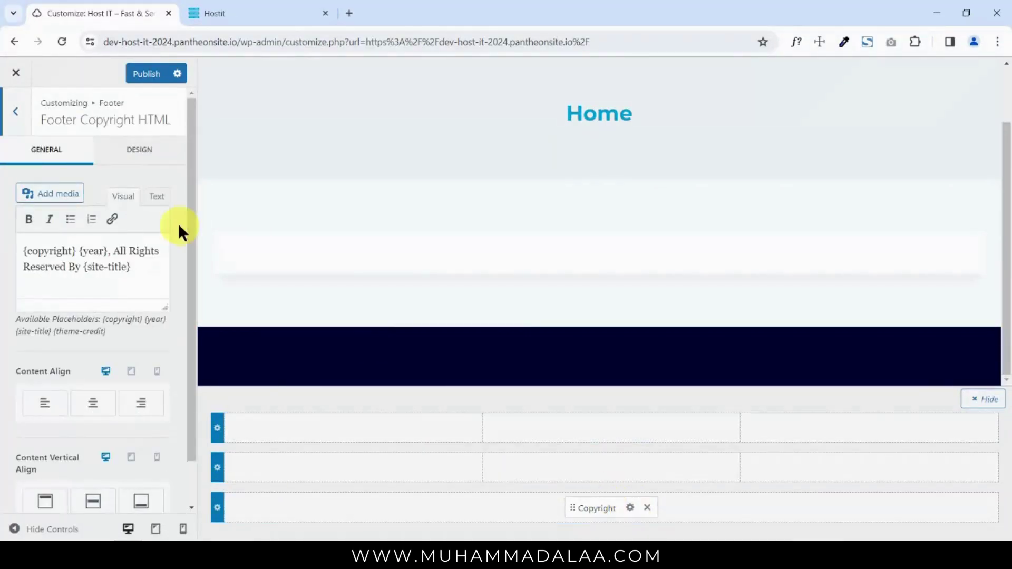
left_click(130, 154)
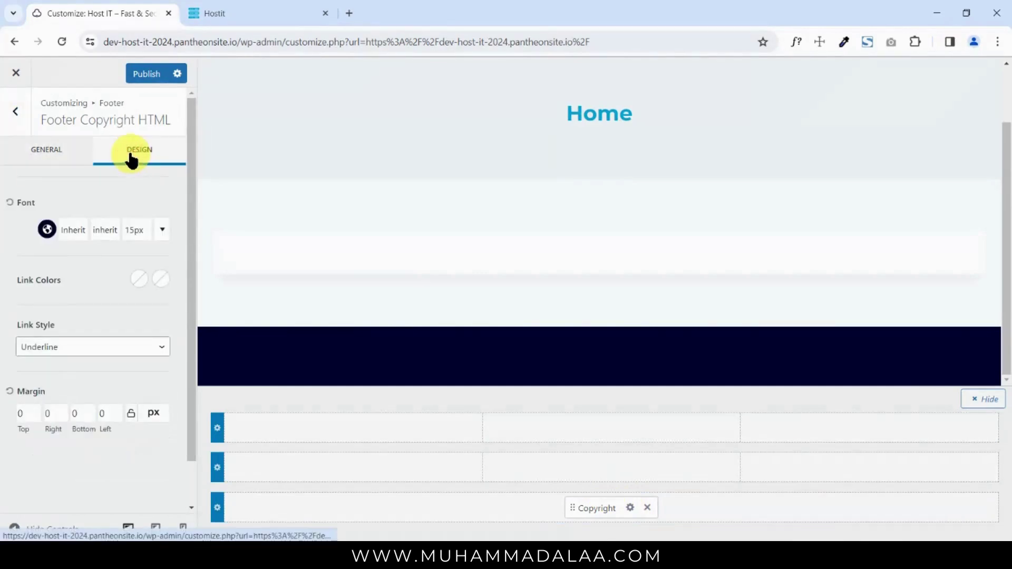
left_click(47, 229)
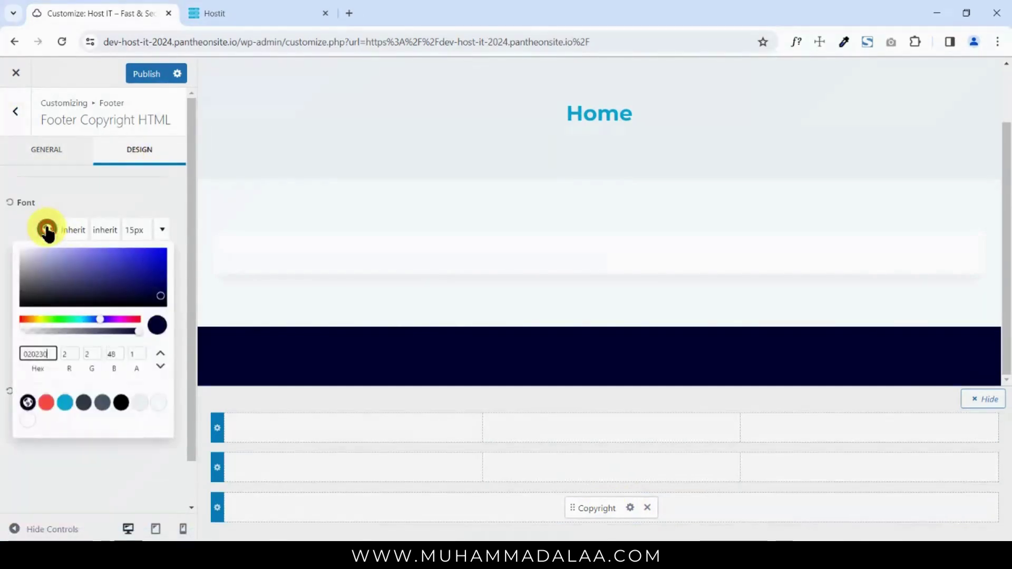
left_click(158, 404)
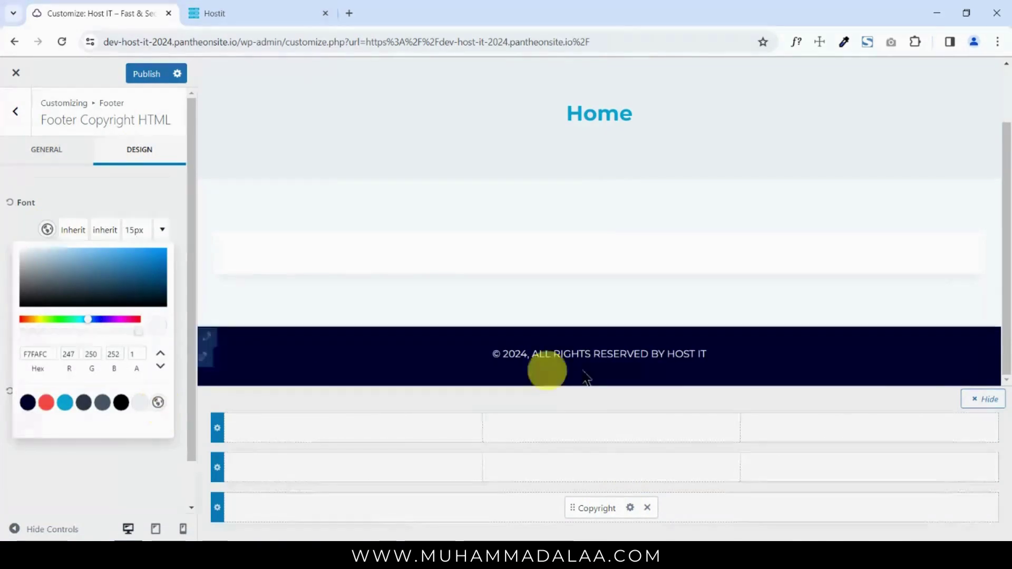
left_click(159, 458)
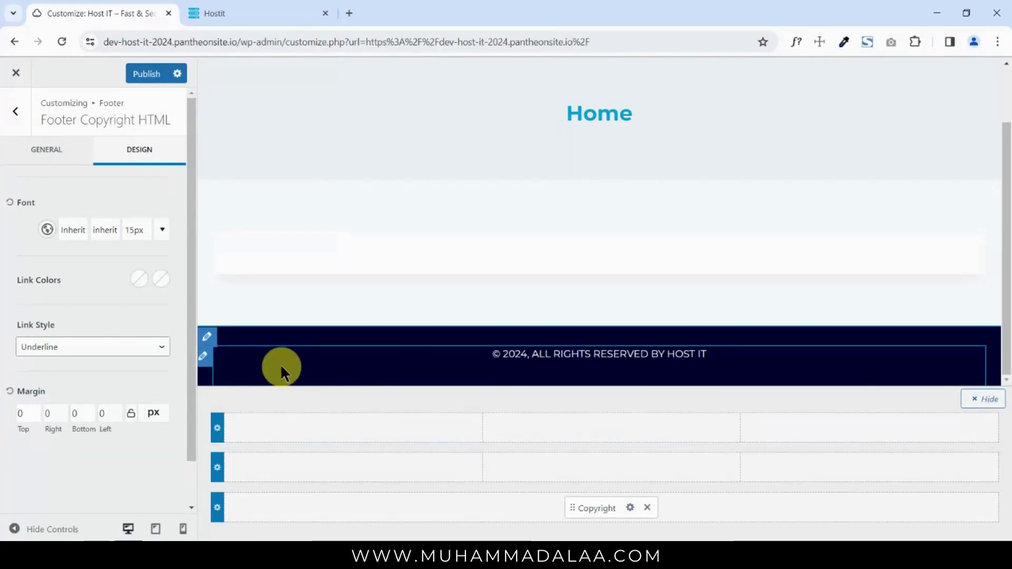
- Try adding the Social element beside the copyright in the footer bottom row, and remove it
left_click(216, 507)
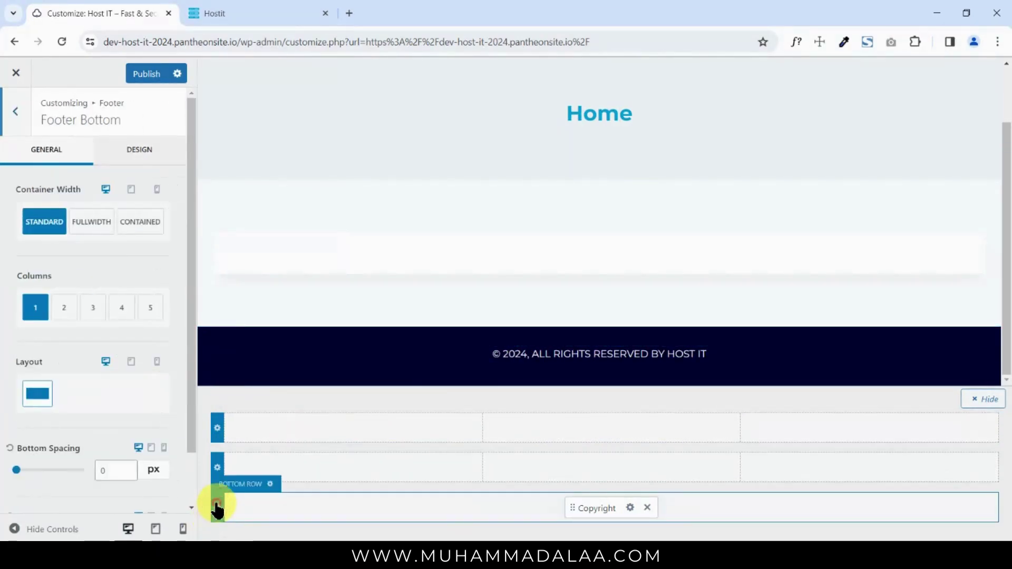
left_click(631, 508)
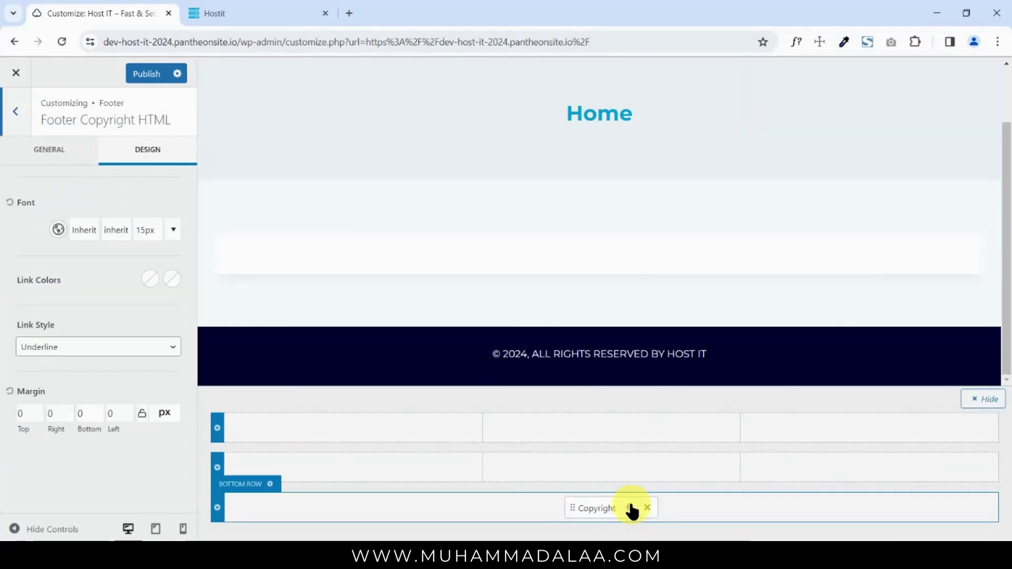
left_click(451, 508)
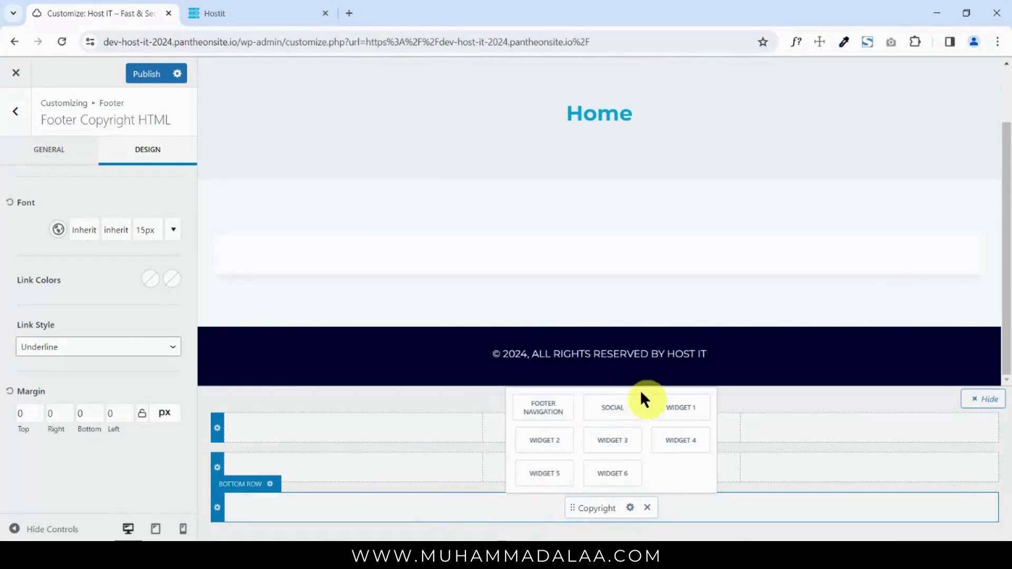
left_click(615, 405)
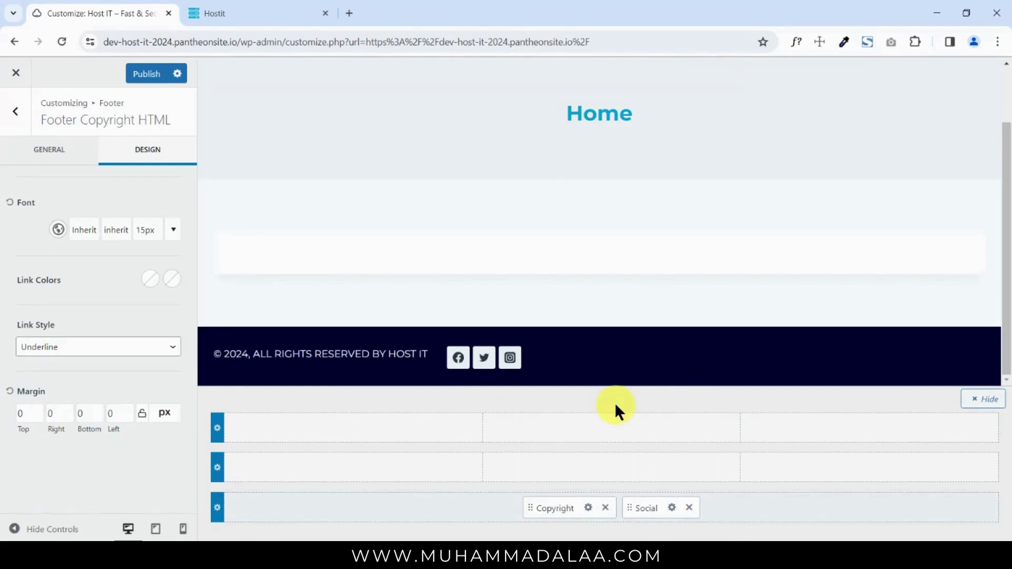
left_click(689, 508)
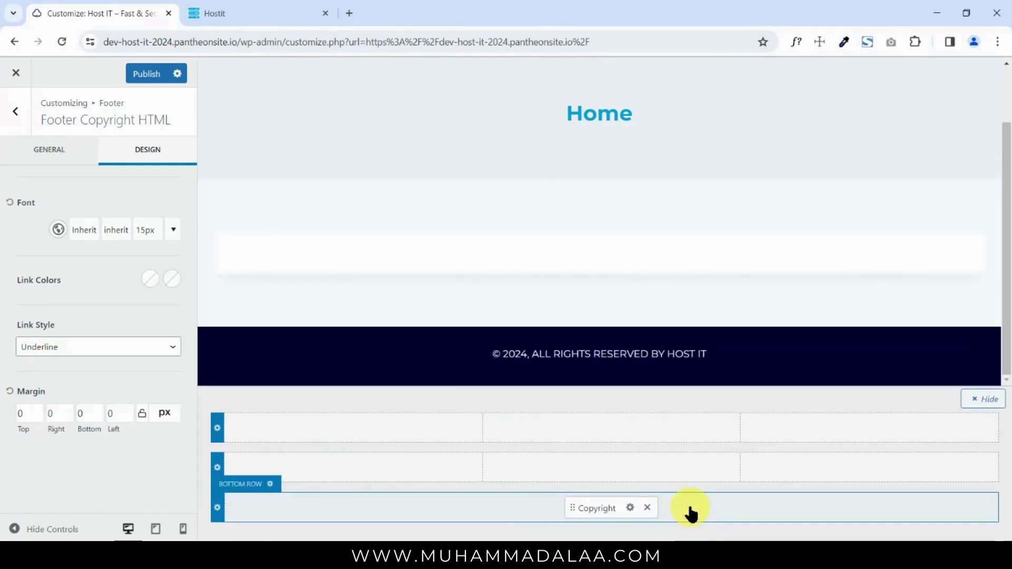
- Return to the footer bottom row's design settings and publish the footer changes
left_click(240, 484)
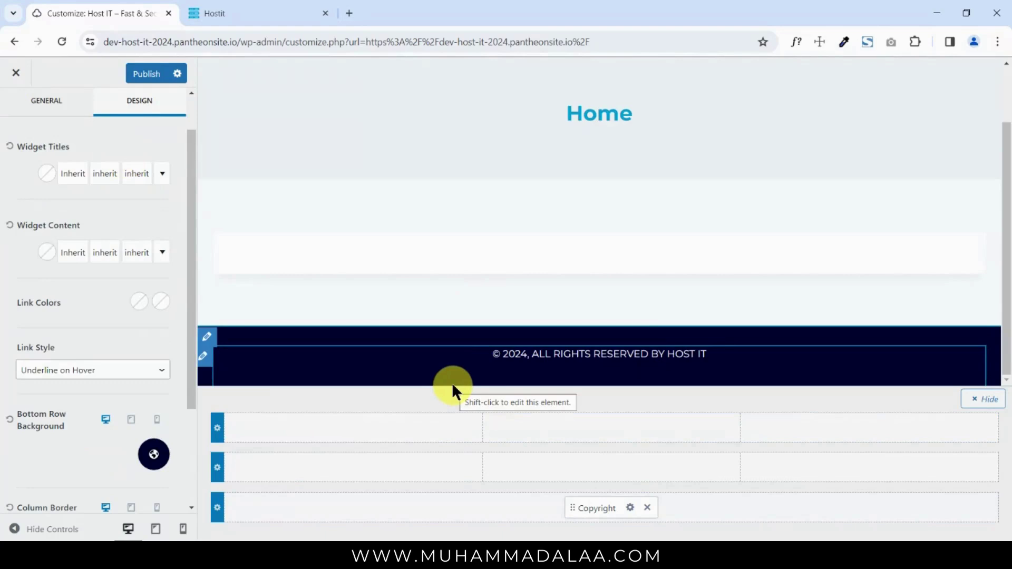
left_click(147, 72)
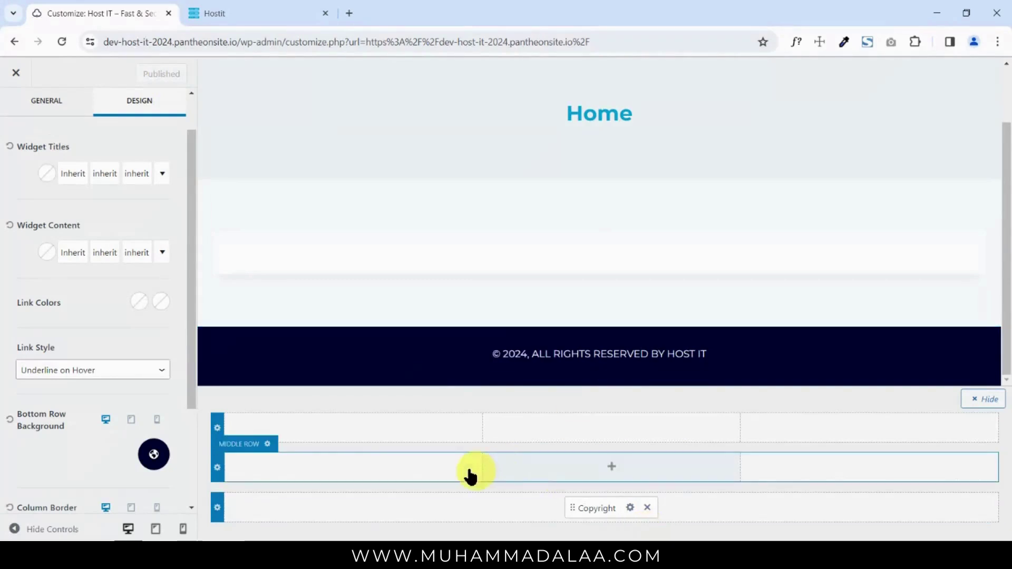
- Check the Hostit template's footer column arrangement and set the footer middle row to 4 columns
left_click(255, 10)
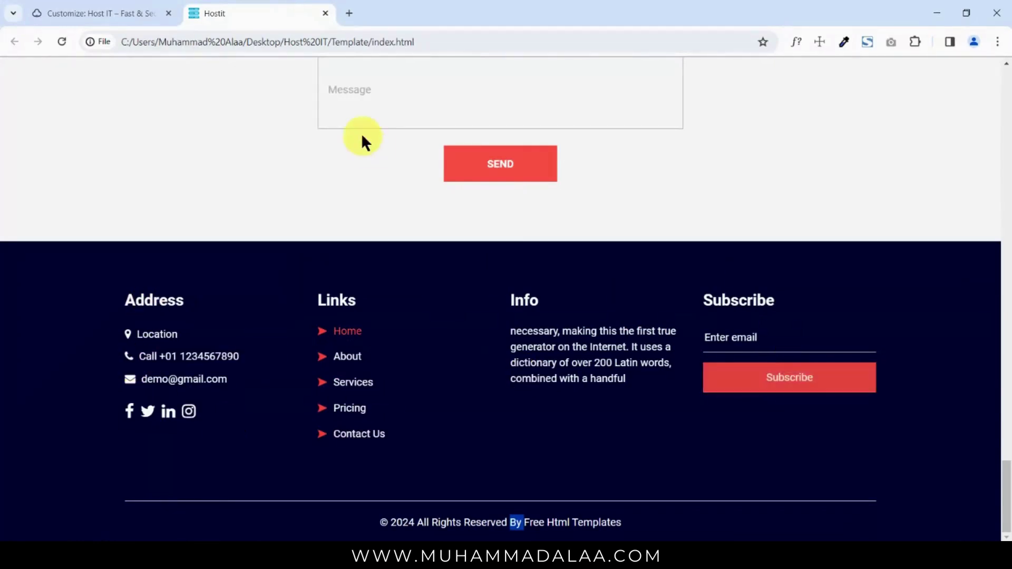
left_click(119, 12)
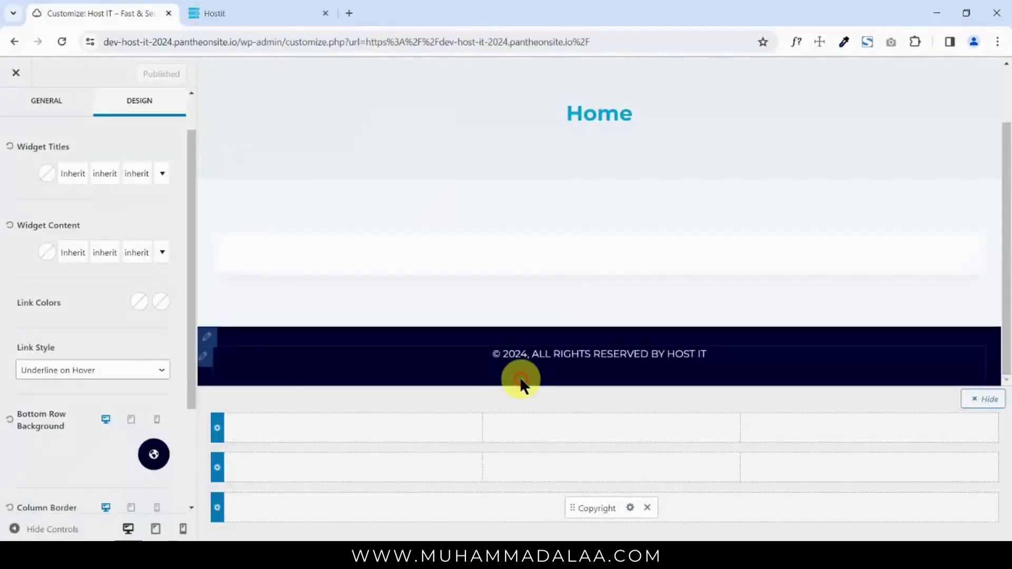
left_click(217, 468)
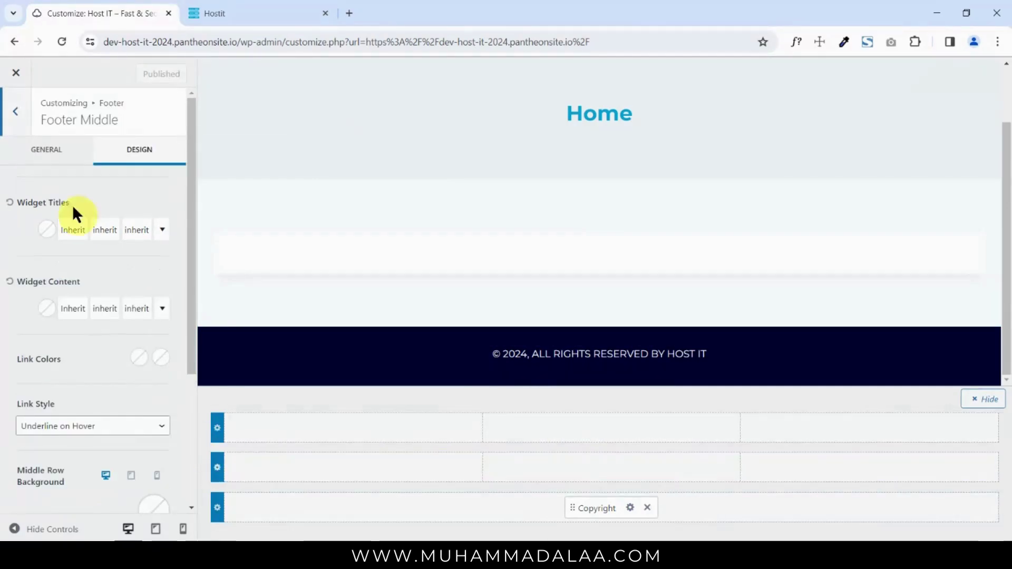
left_click(45, 151)
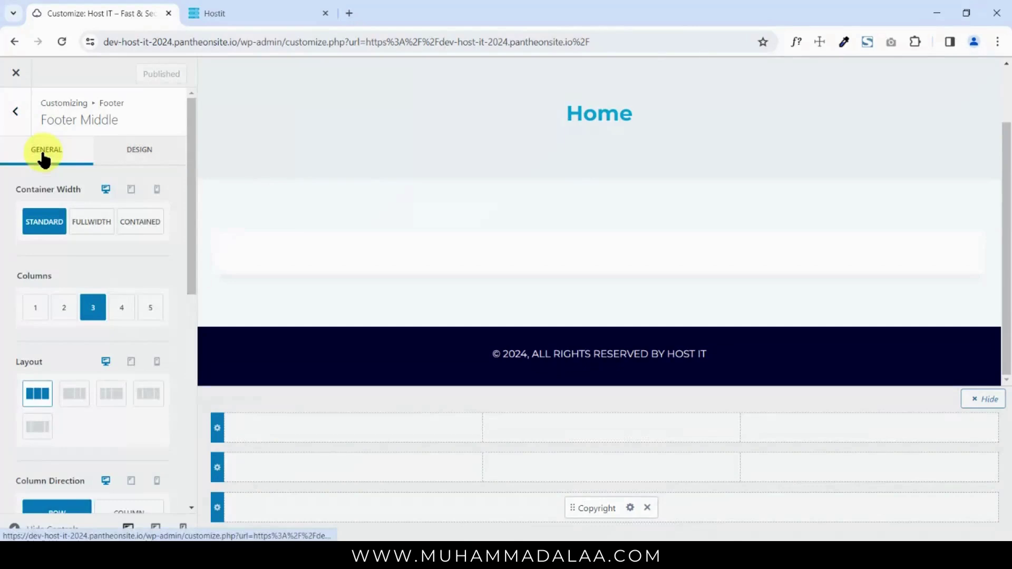
left_click(122, 310)
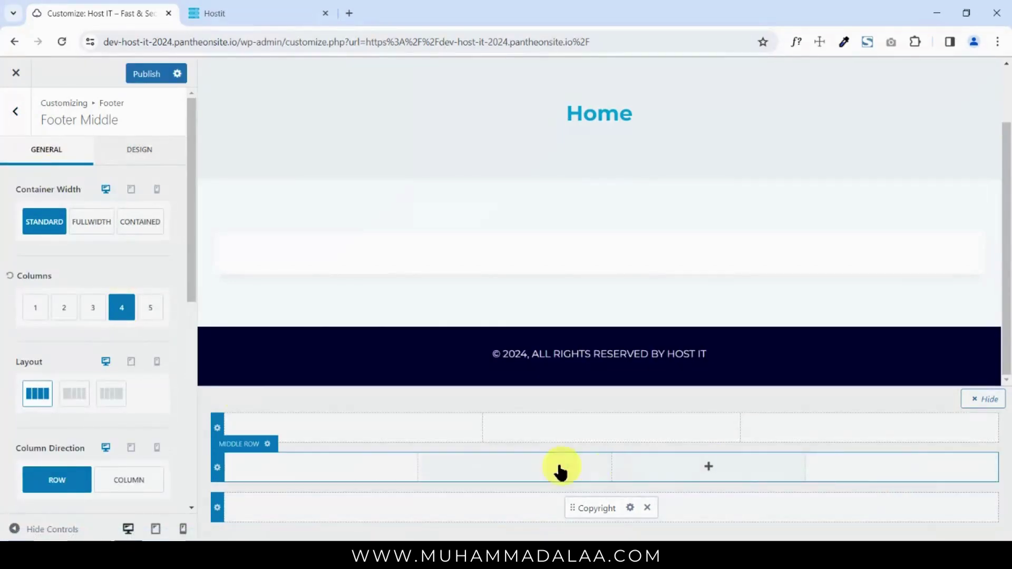
- Fill the four columns of the footer middle row with Widget 1, Widget 2, Widget 3 and Widget 4 in order
left_click(321, 468)
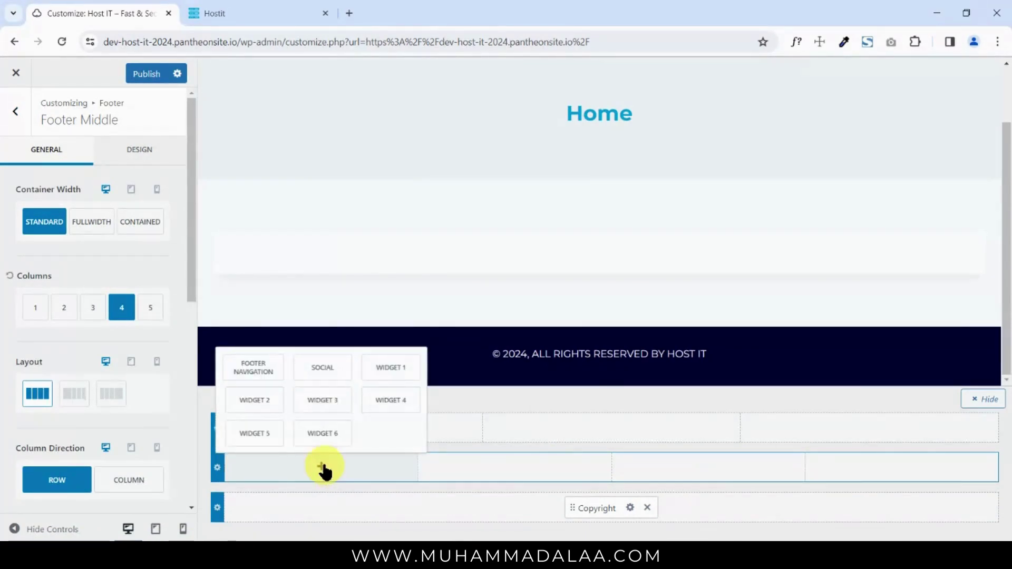
left_click(401, 367)
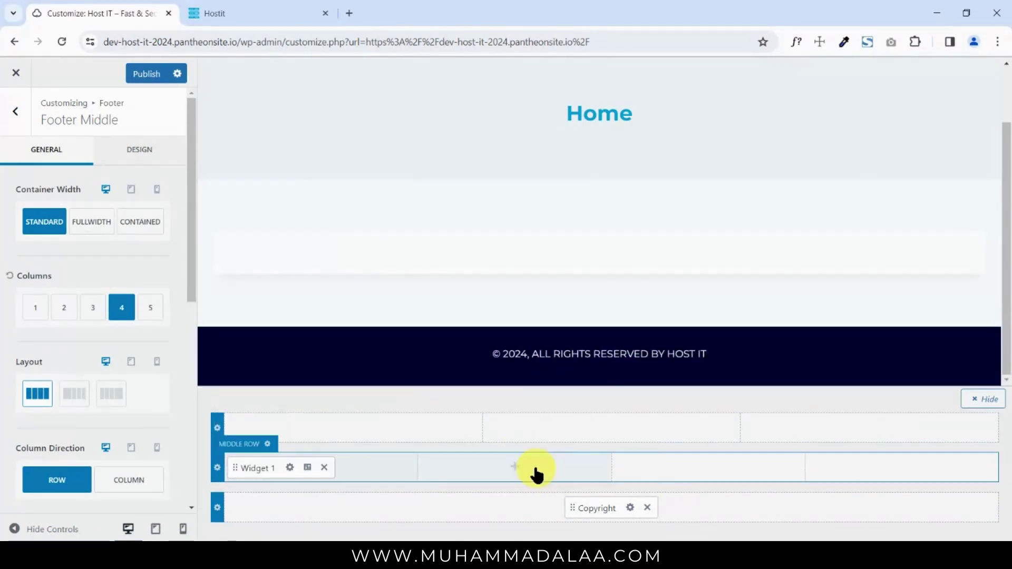
left_click(534, 469)
left_click(561, 373)
left_click(677, 471)
left_click(772, 402)
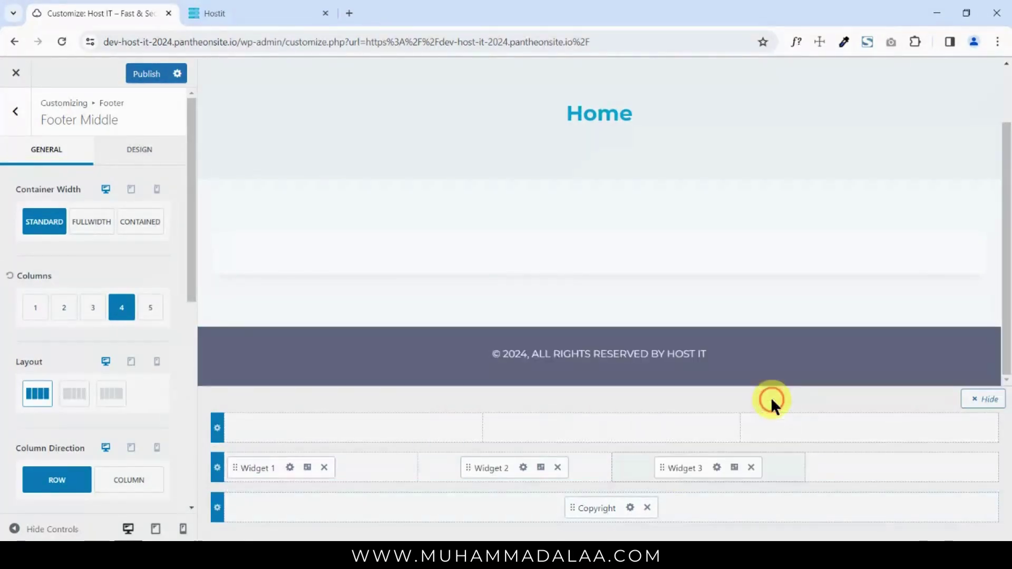
left_click(873, 473)
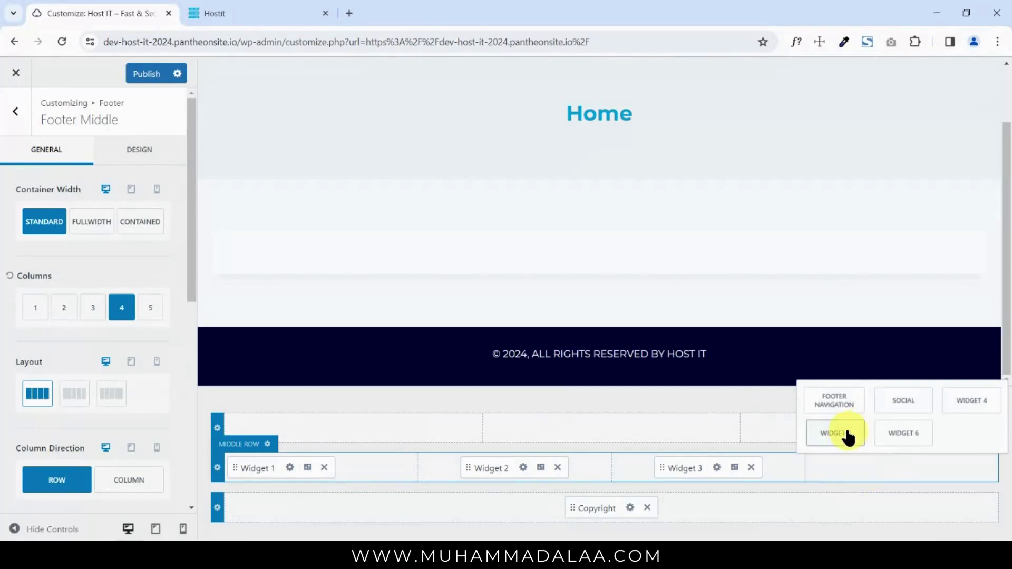
left_click(959, 401)
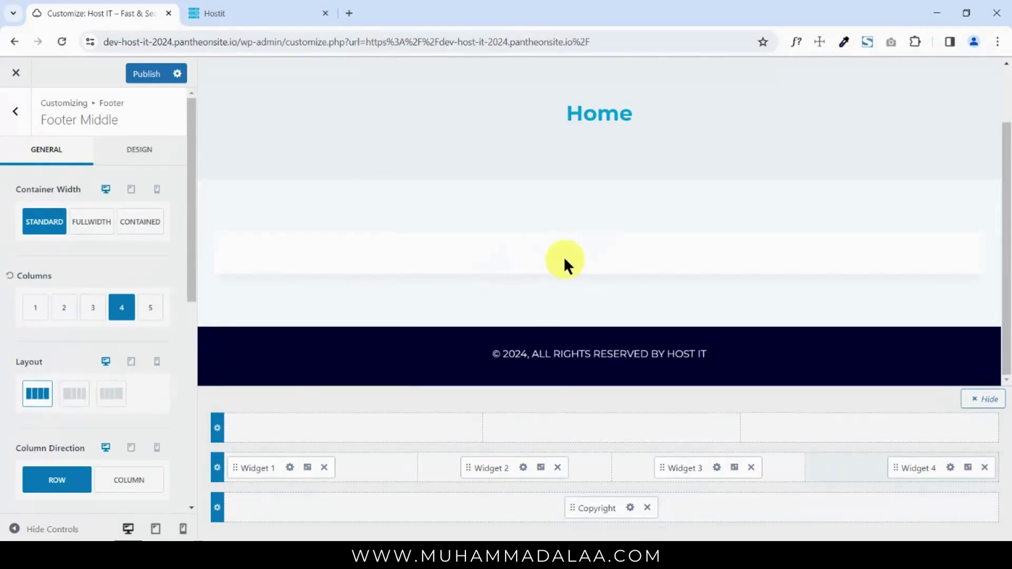
- Look through the block widget areas of Widget 1, Widget 2, Widget 3 and Widget 4 in the footer middle row
left_click(289, 468)
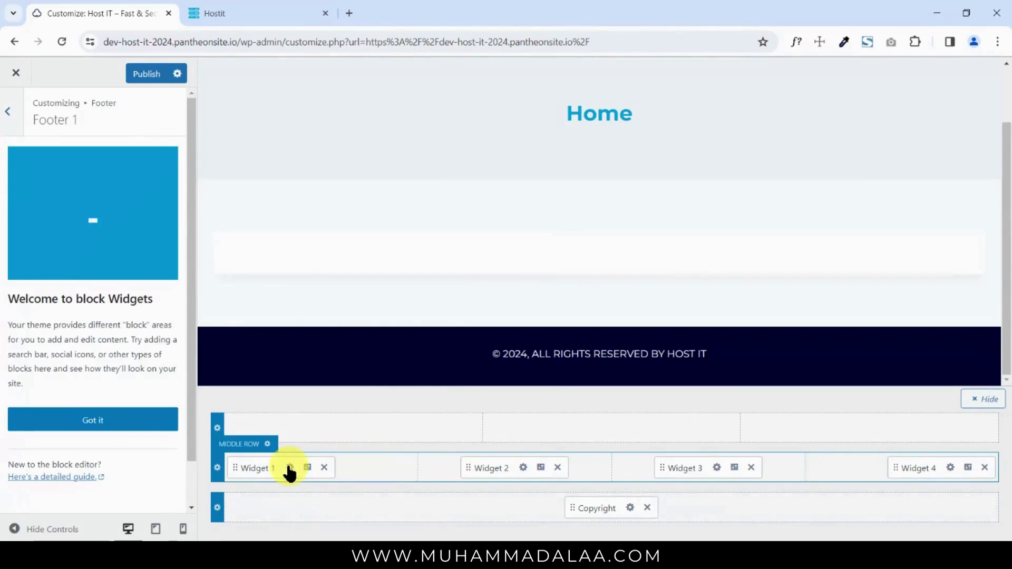
left_click(523, 468)
left_click(717, 468)
left_click(950, 468)
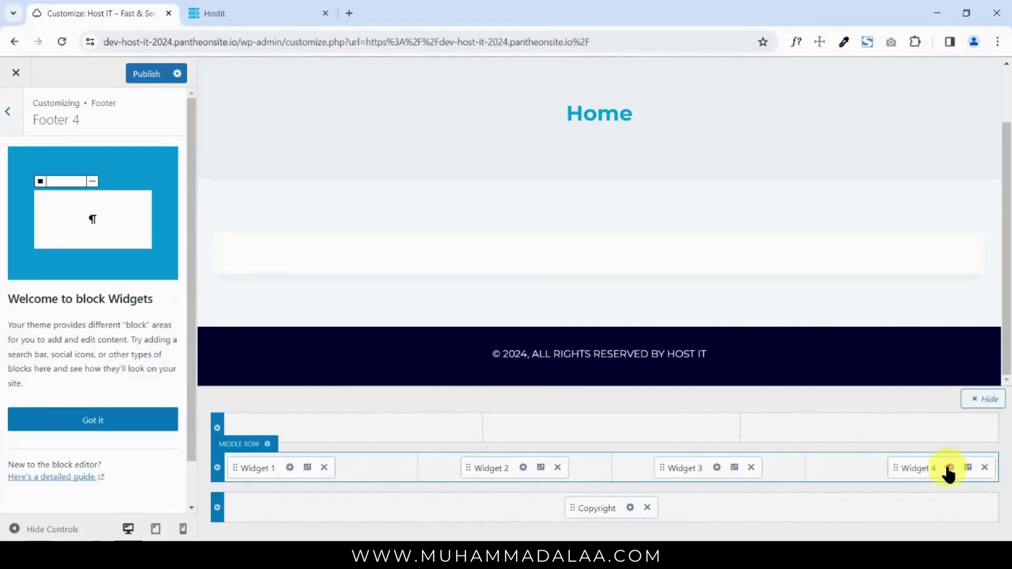